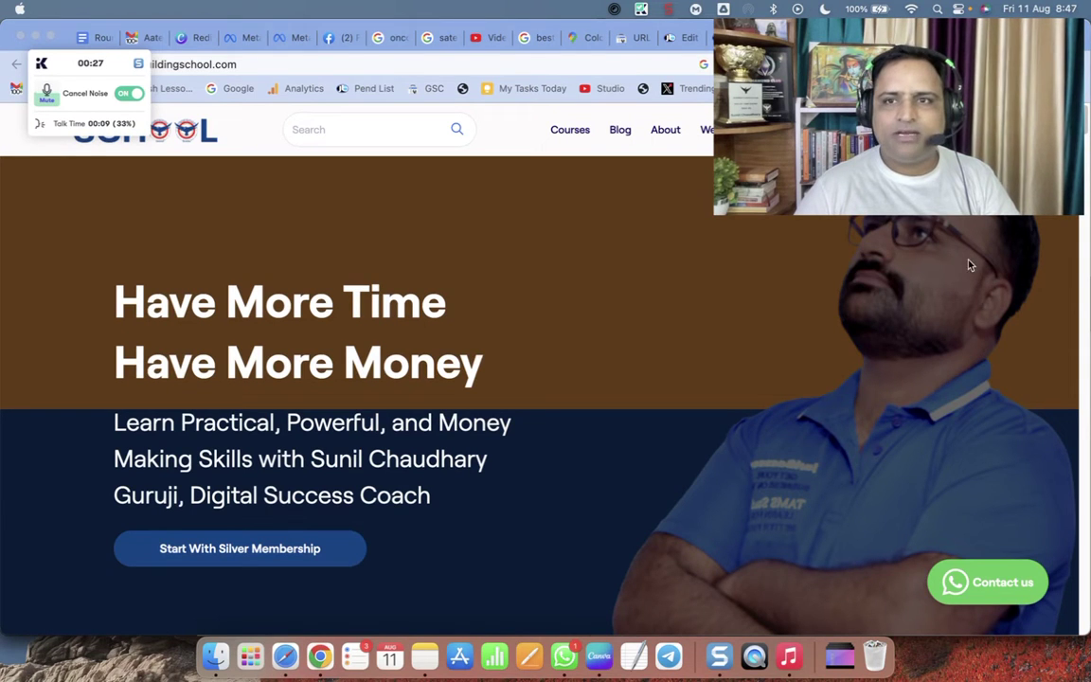
- Open a new Chrome tab on the Google start page, keeping the school homepage open
{"action": "left_click", "coordinate": [951, 164]}
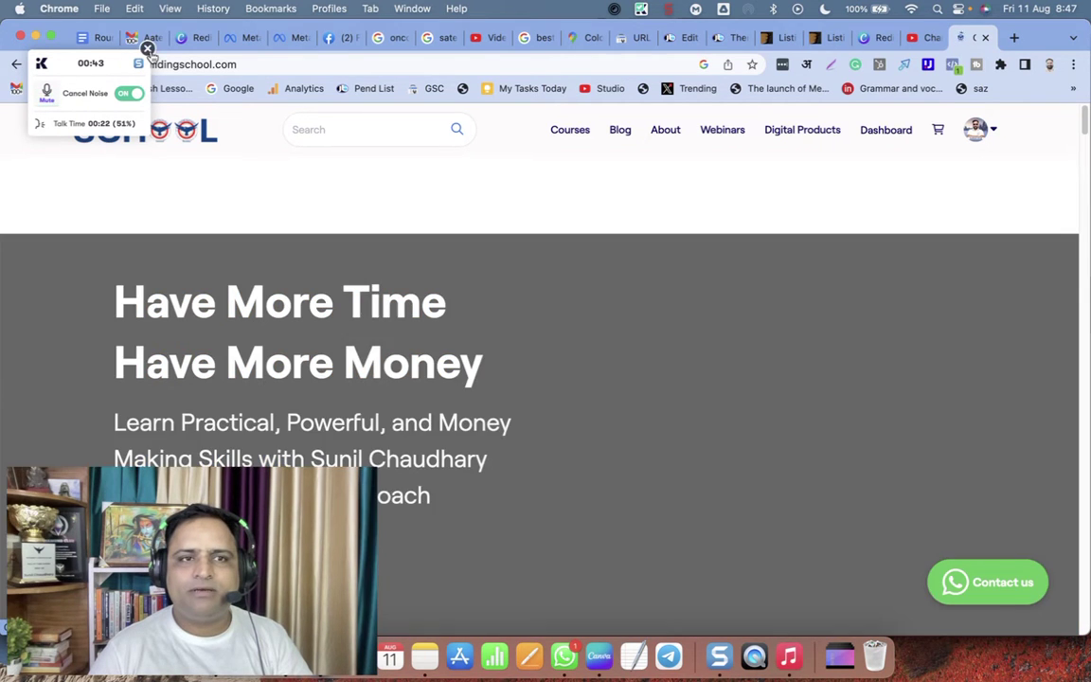
{"action": "key", "text": "super+t"}
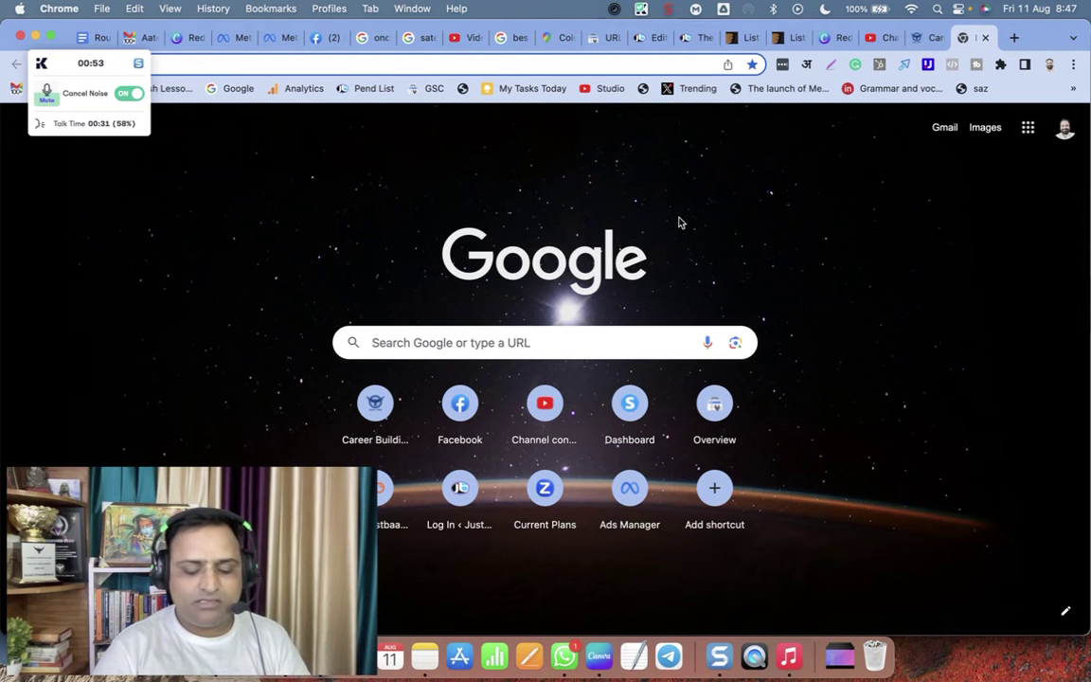
- Search 'godaddy' from the address bar and load the GoDaddy India homepage
{"action": "type", "text": "godd"}
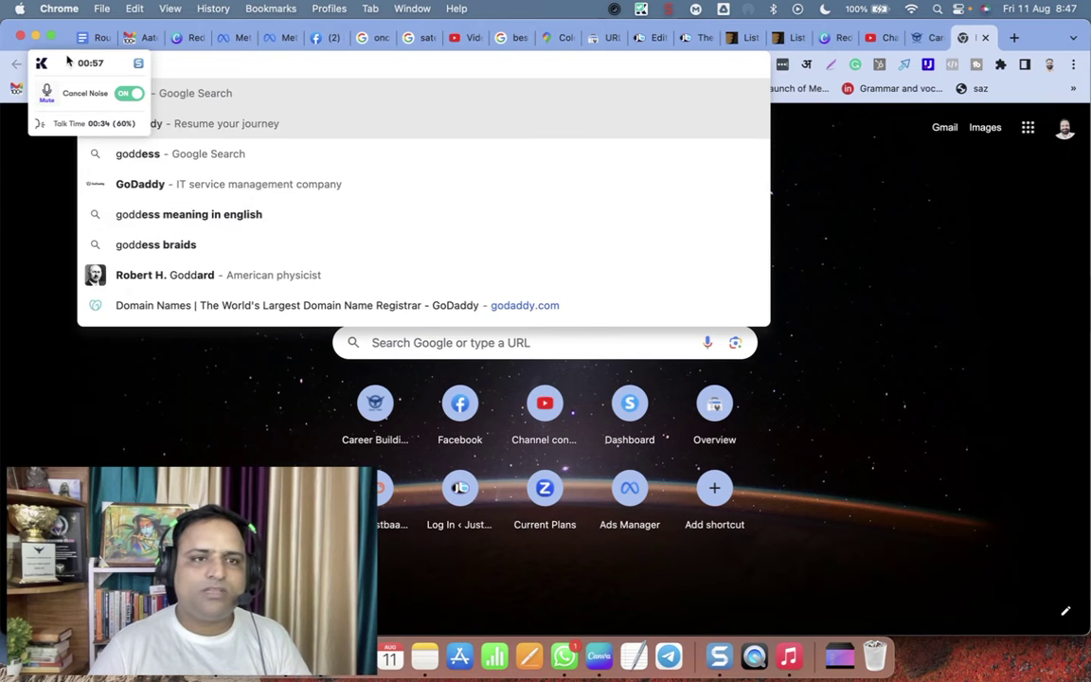
{"action": "left_click", "coordinate": [127, 114]}
{"action": "left_click", "coordinate": [156, 64]}
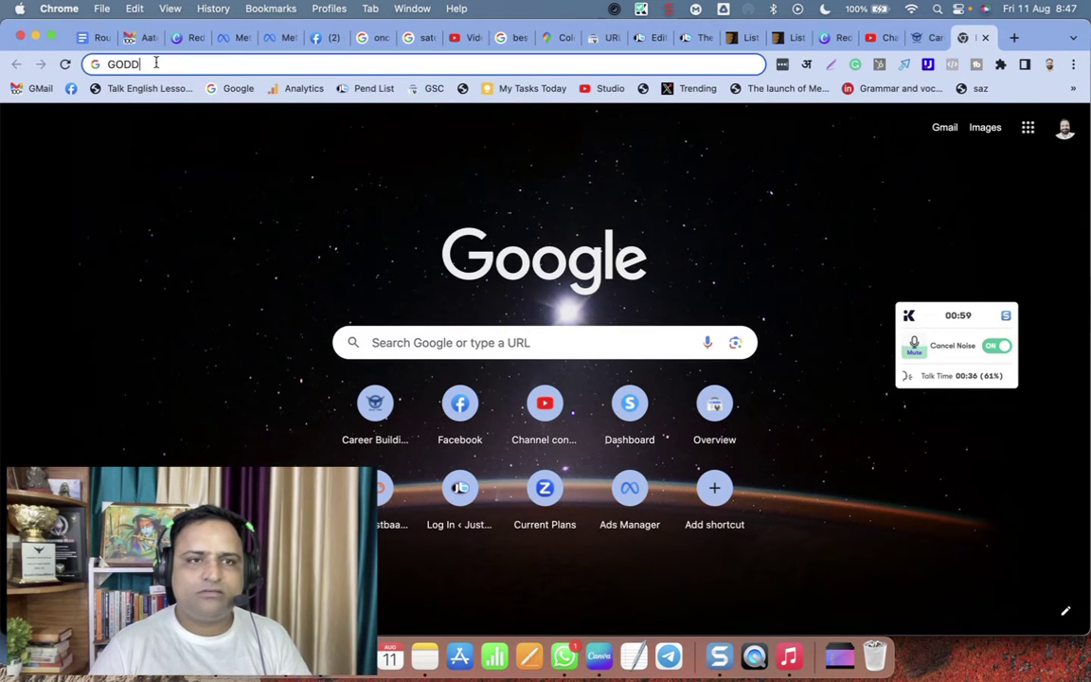
{"action": "key", "text": "super+a"}
{"action": "type", "text": "godd"}
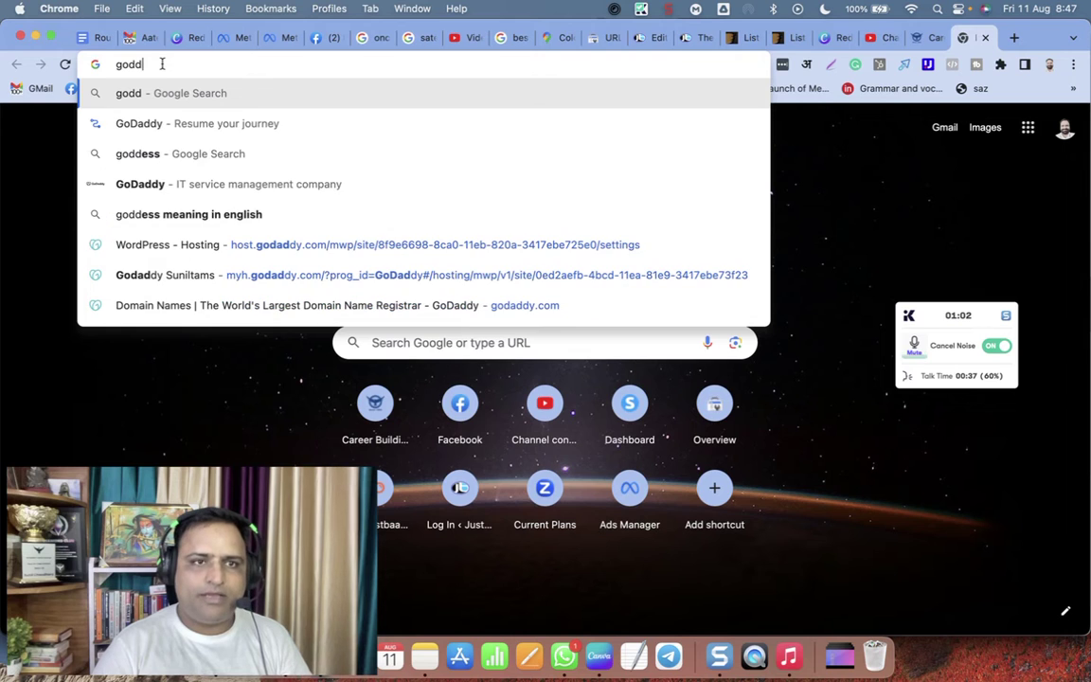
{"action": "key", "text": "BackSpace"}
{"action": "type", "text": "add"}
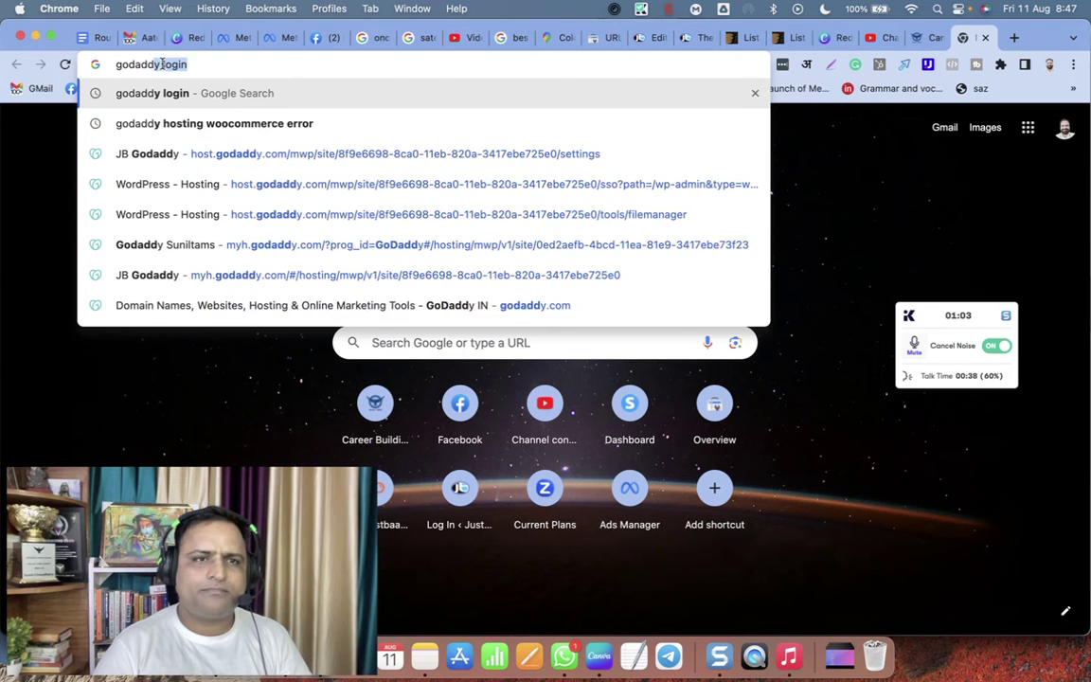
{"action": "key", "text": "Return"}
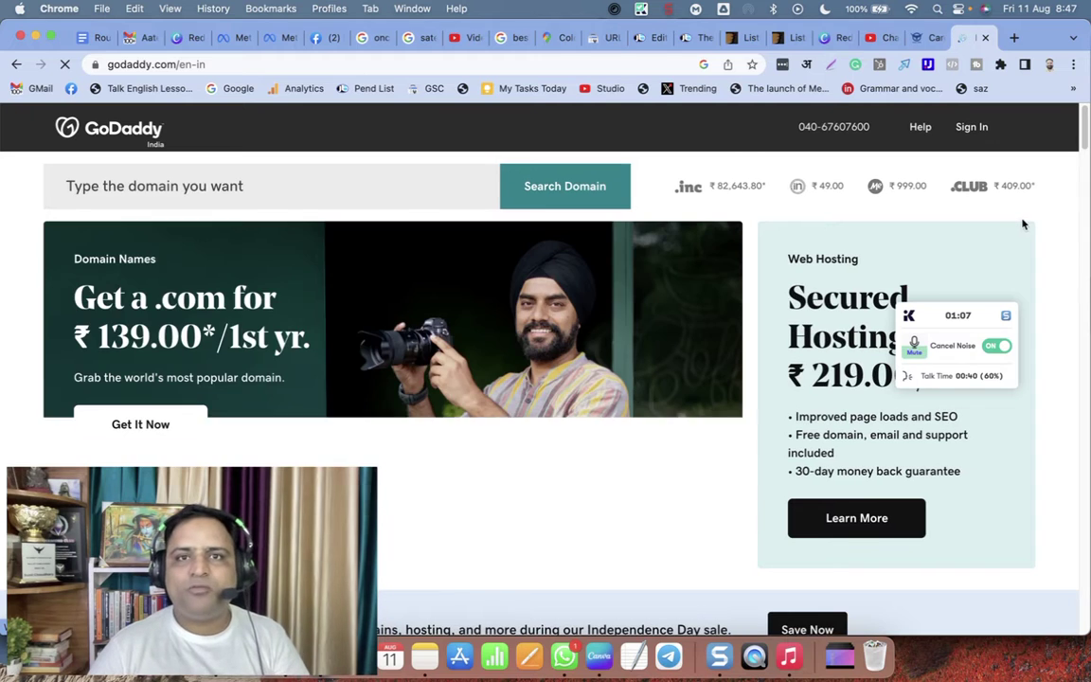
- Sign in to GoDaddy's My Products page and scroll down to the Domains list
{"action": "left_click", "coordinate": [974, 127]}
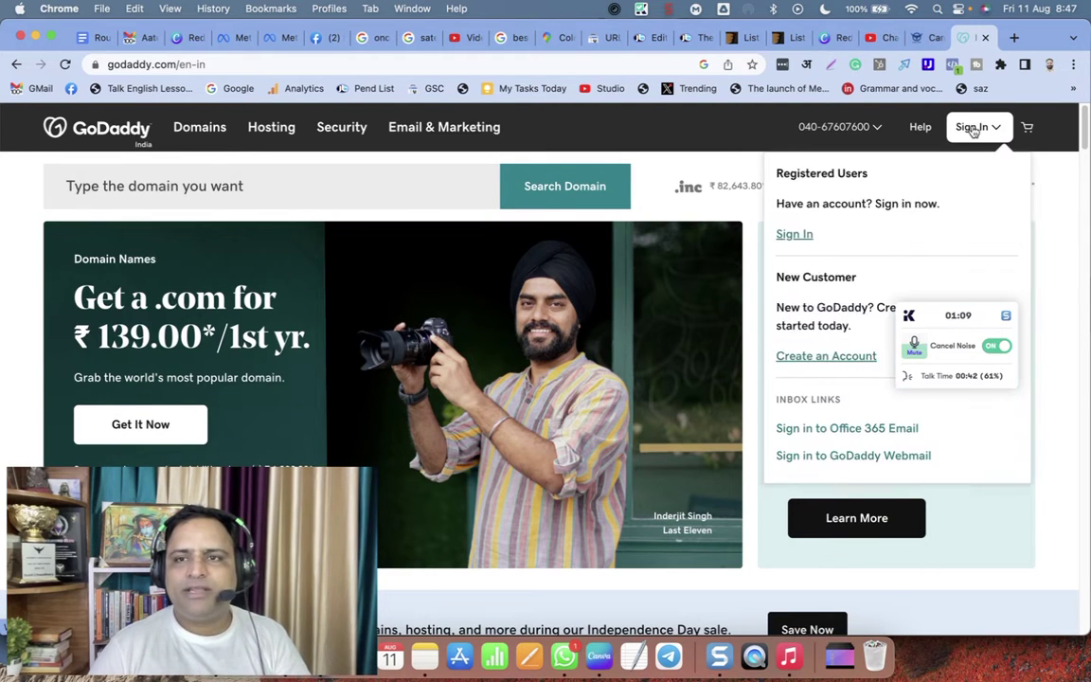
{"action": "left_click", "coordinate": [828, 294]}
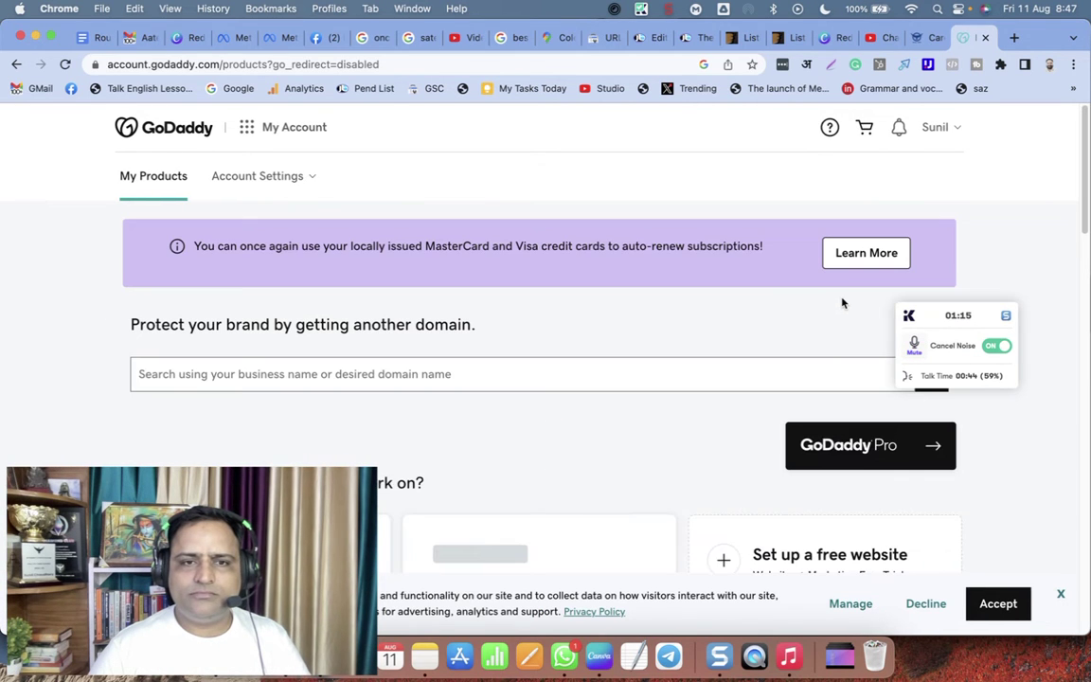
{"action": "scroll", "coordinate": [701, 372], "scroll_direction": "down", "scroll_amount": 5}
{"action": "scroll", "coordinate": [579, 388], "scroll_direction": "down", "scroll_amount": 15}
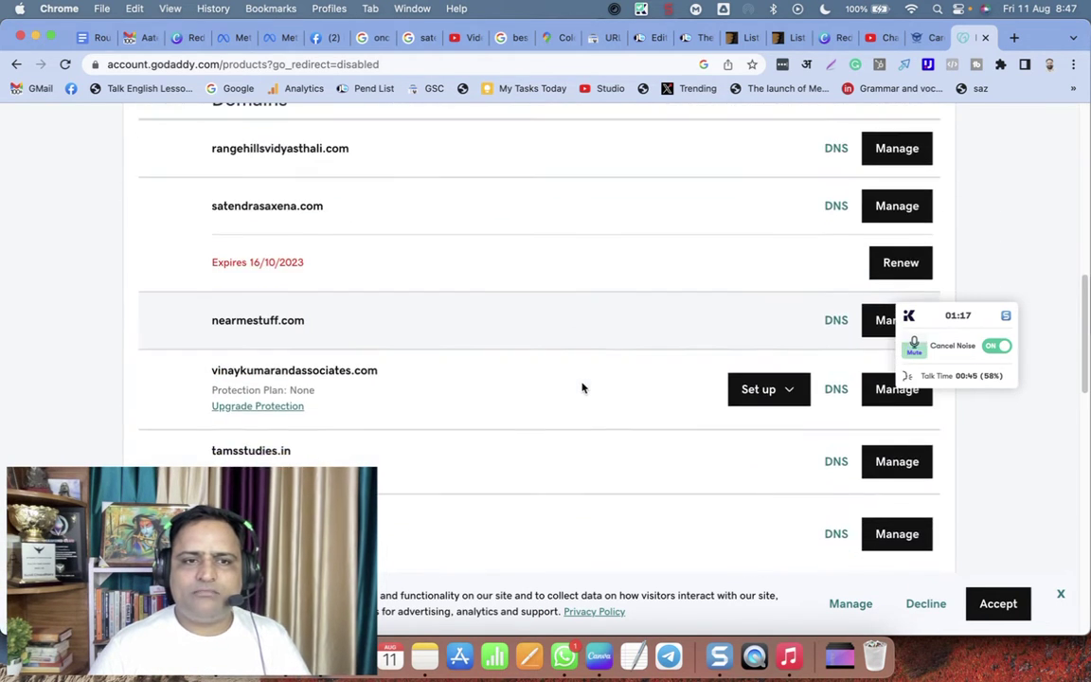
{"action": "scroll", "coordinate": [583, 388], "scroll_direction": "down", "scroll_amount": 5}
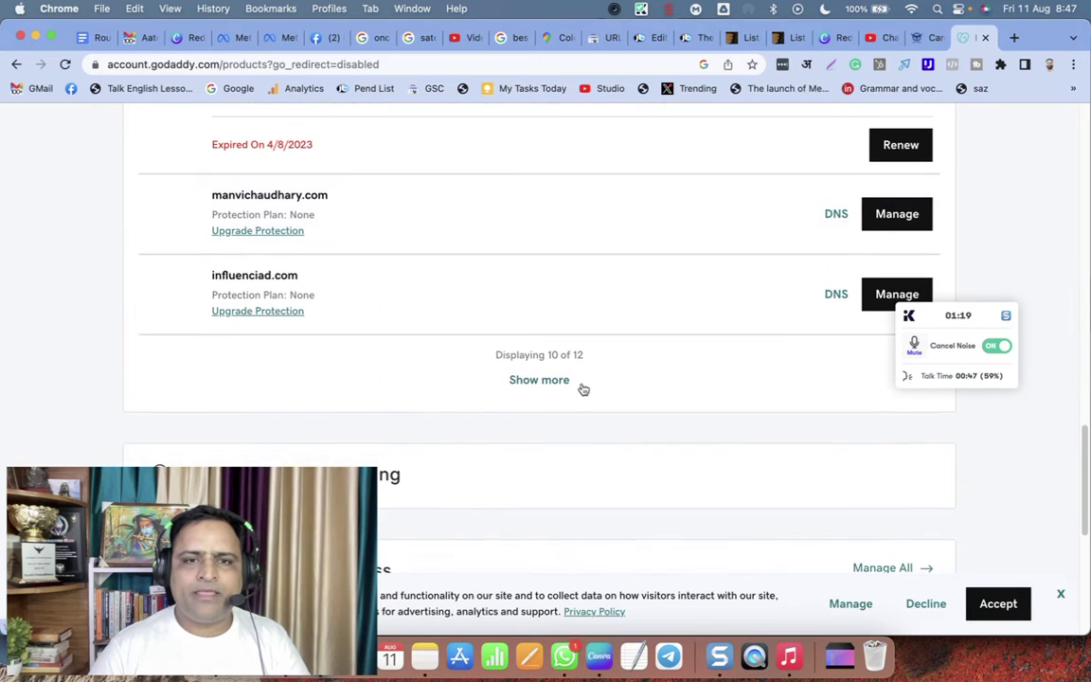
- Expand the full domain list to reveal careerbuildingschool.com, moving the call widget aside
{"action": "left_click", "coordinate": [550, 383]}
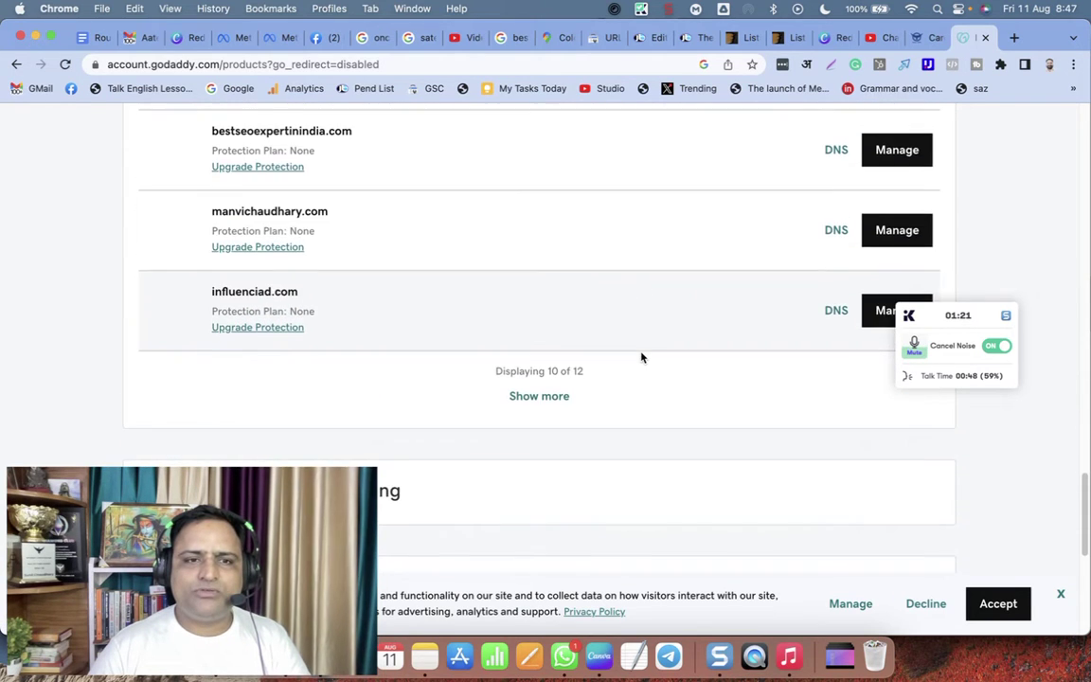
{"action": "scroll", "coordinate": [642, 357], "scroll_direction": "up", "scroll_amount": 12}
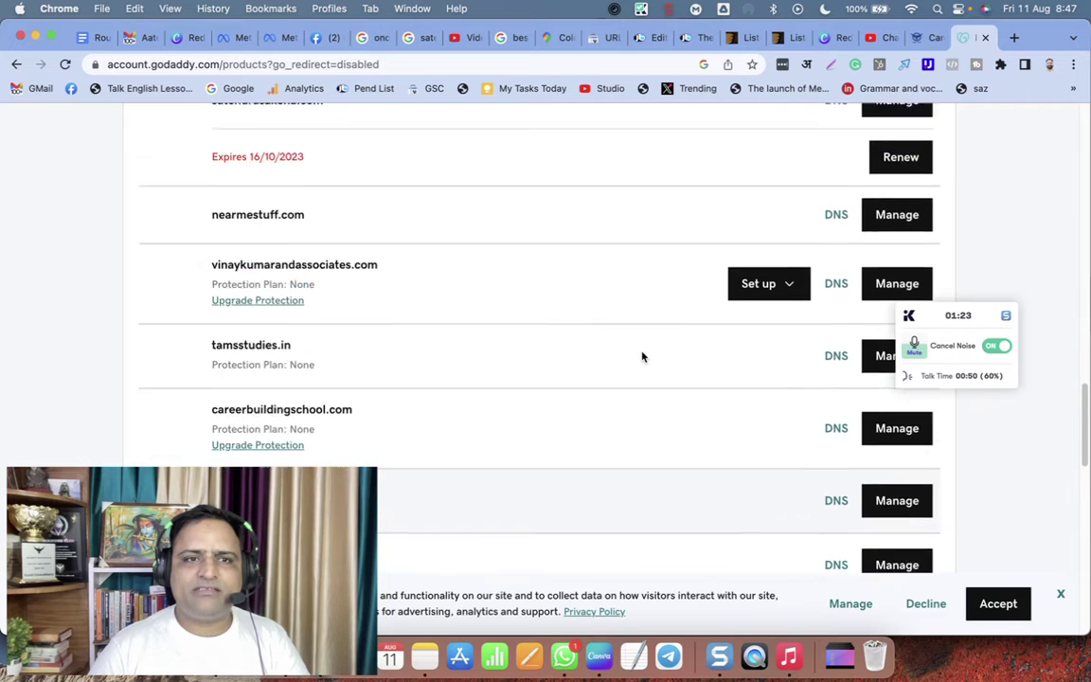
{"action": "scroll", "coordinate": [642, 356], "scroll_direction": "down", "scroll_amount": 5}
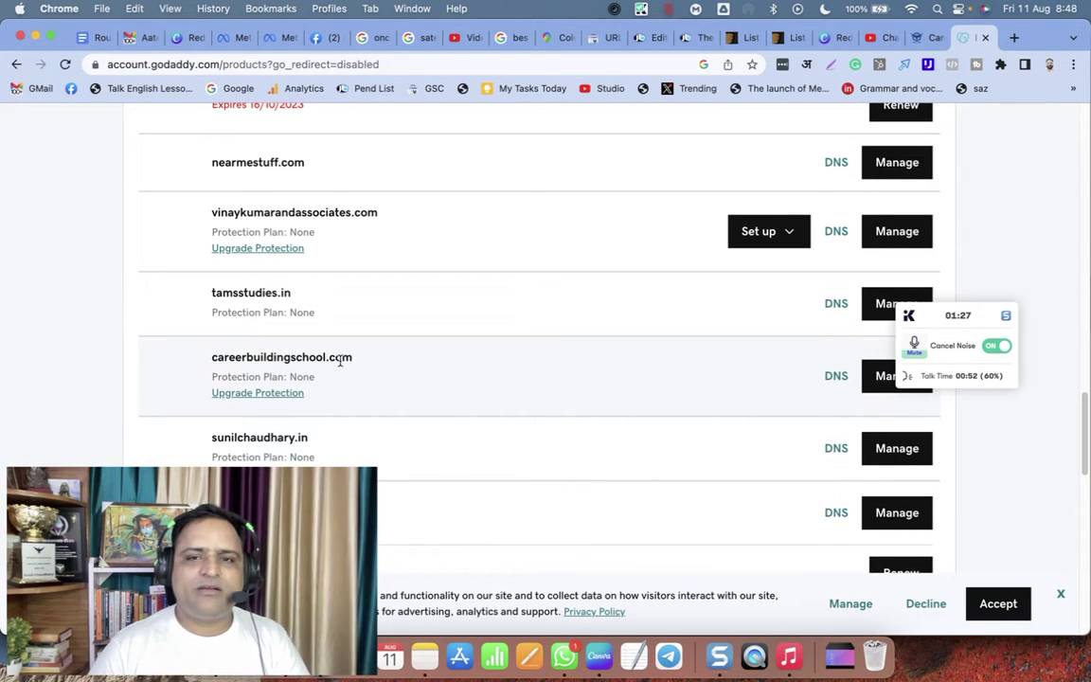
{"action": "left_click_drag", "start_coordinate": [971, 360], "coordinate": [1015, 252]}
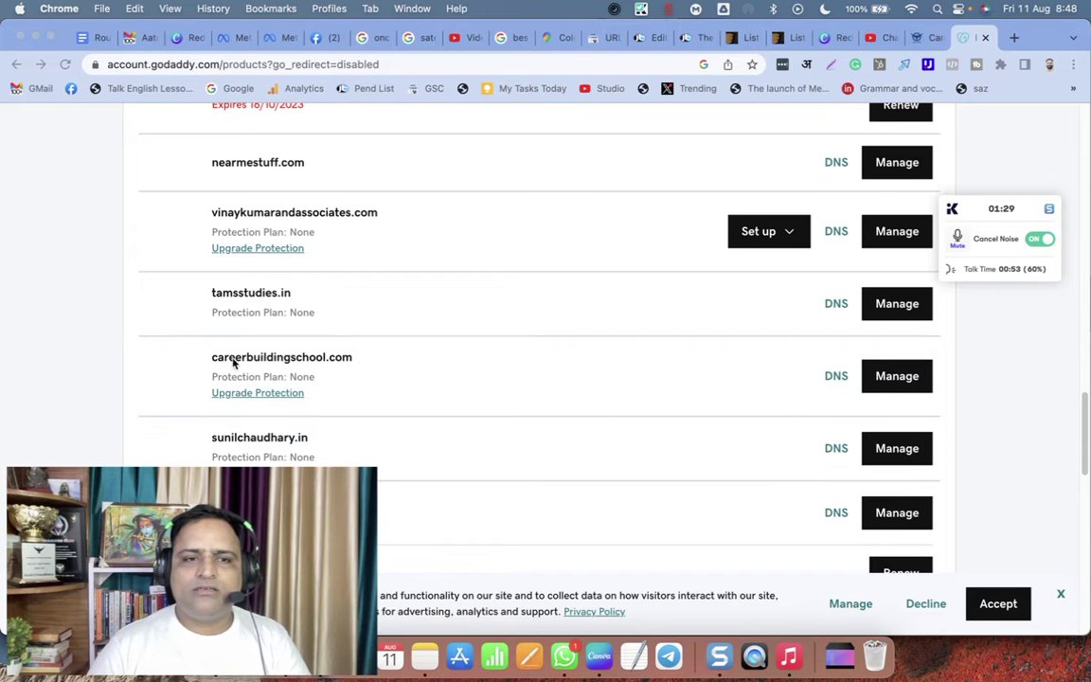
{"action": "left_click", "coordinate": [81, 366]}
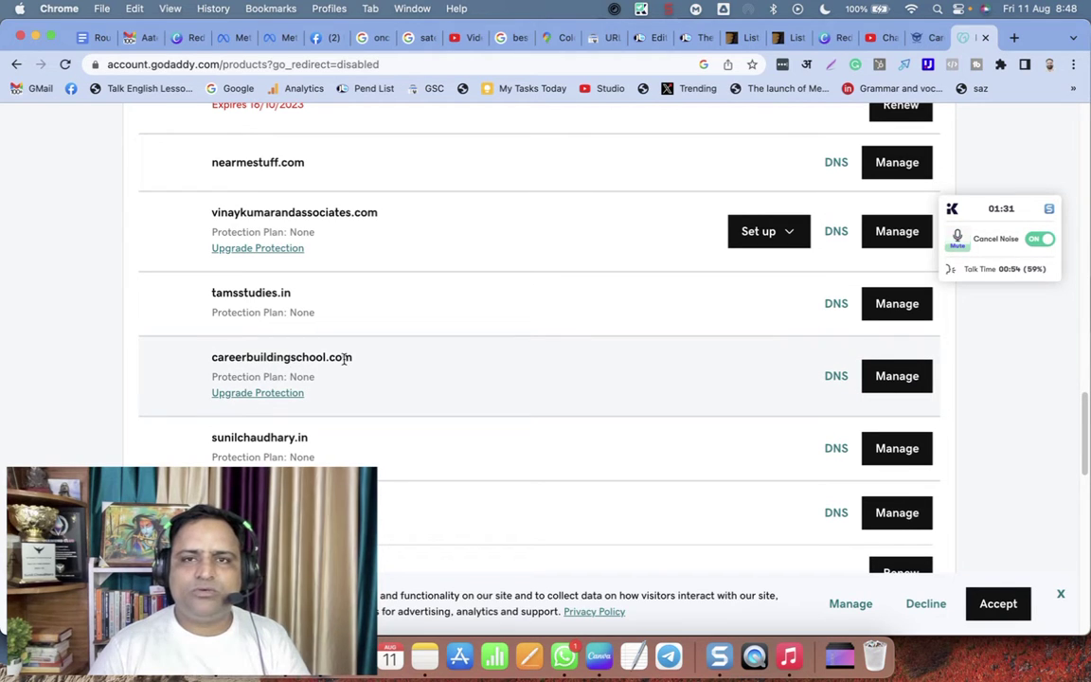
- Review careerbuildingschool.com's DNS records, then open the school's Graphy admin dashboard
{"action": "left_click", "coordinate": [837, 378]}
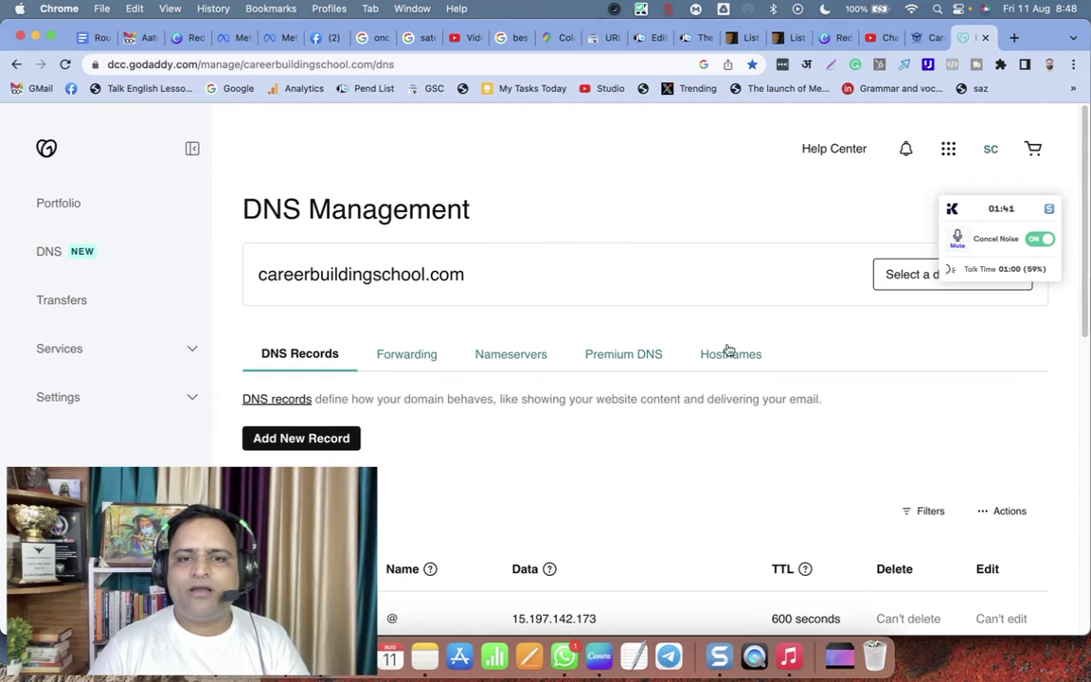
{"action": "scroll", "coordinate": [738, 365], "scroll_direction": "down", "scroll_amount": 5}
{"action": "scroll", "coordinate": [539, 450], "scroll_direction": "down", "scroll_amount": 3}
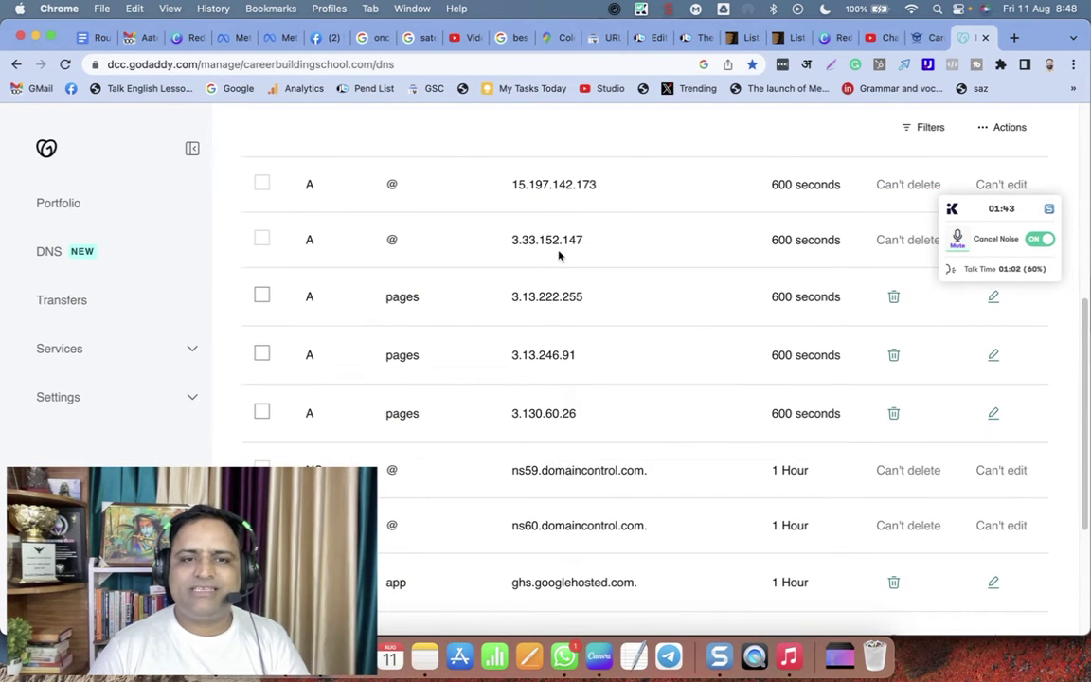
{"action": "scroll", "coordinate": [577, 392], "scroll_direction": "down", "scroll_amount": 5}
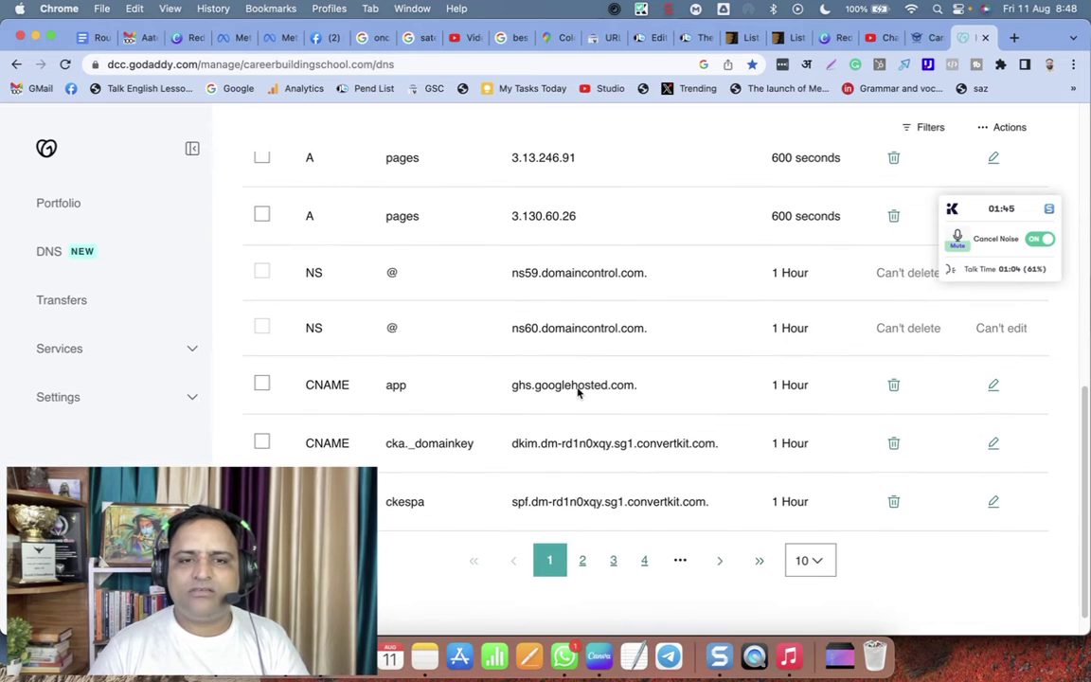
{"action": "scroll", "coordinate": [578, 389], "scroll_direction": "up", "scroll_amount": 5}
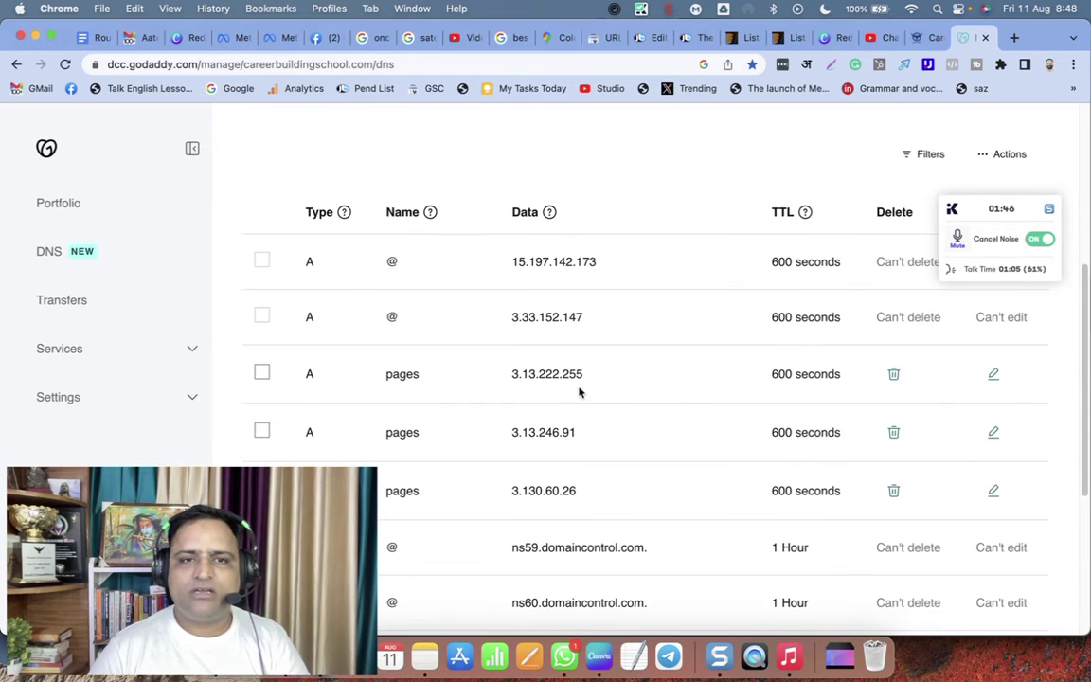
{"action": "left_click", "coordinate": [925, 39]}
{"action": "left_click", "coordinate": [884, 132]}
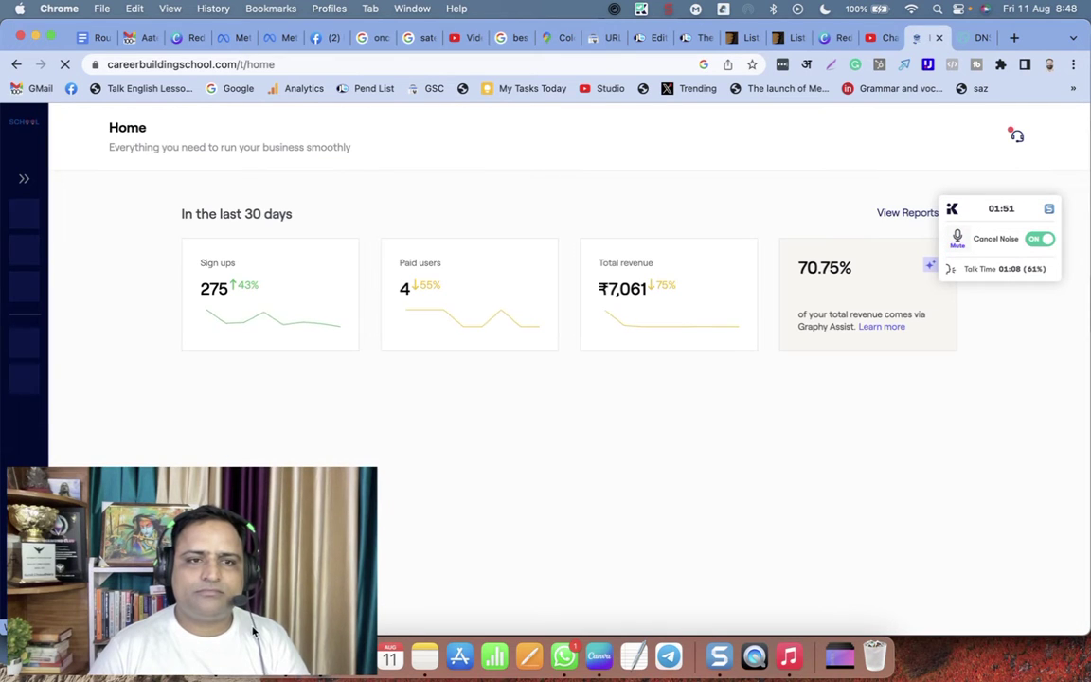
{"action": "left_click_drag", "start_coordinate": [241, 588], "coordinate": [236, 133]}
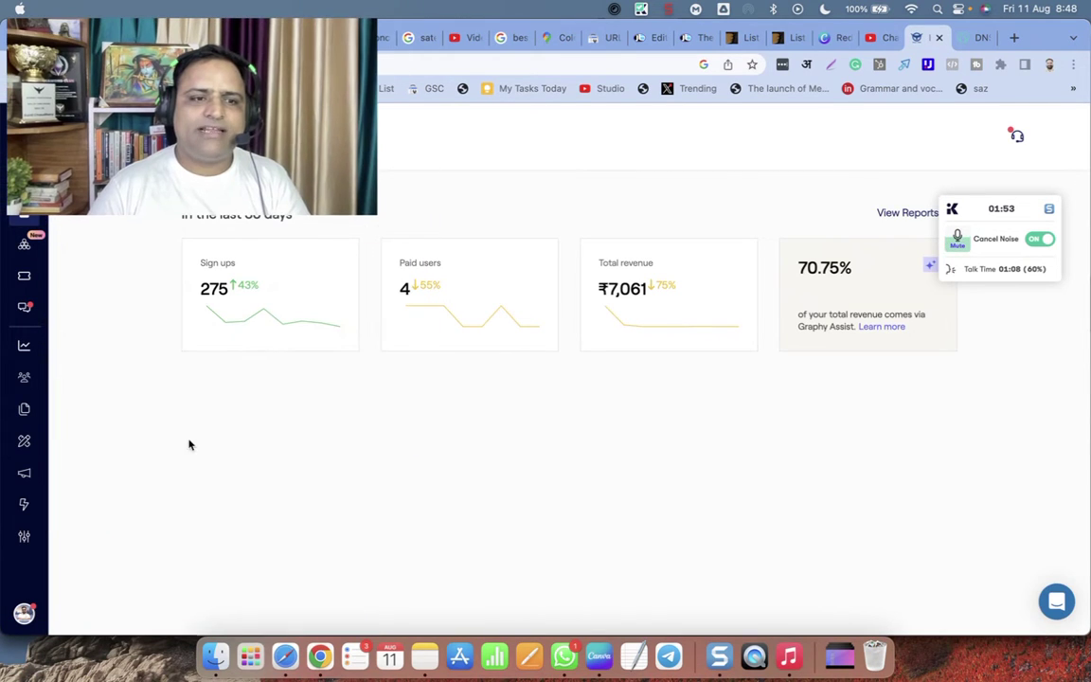
{"action": "left_click", "coordinate": [25, 537]}
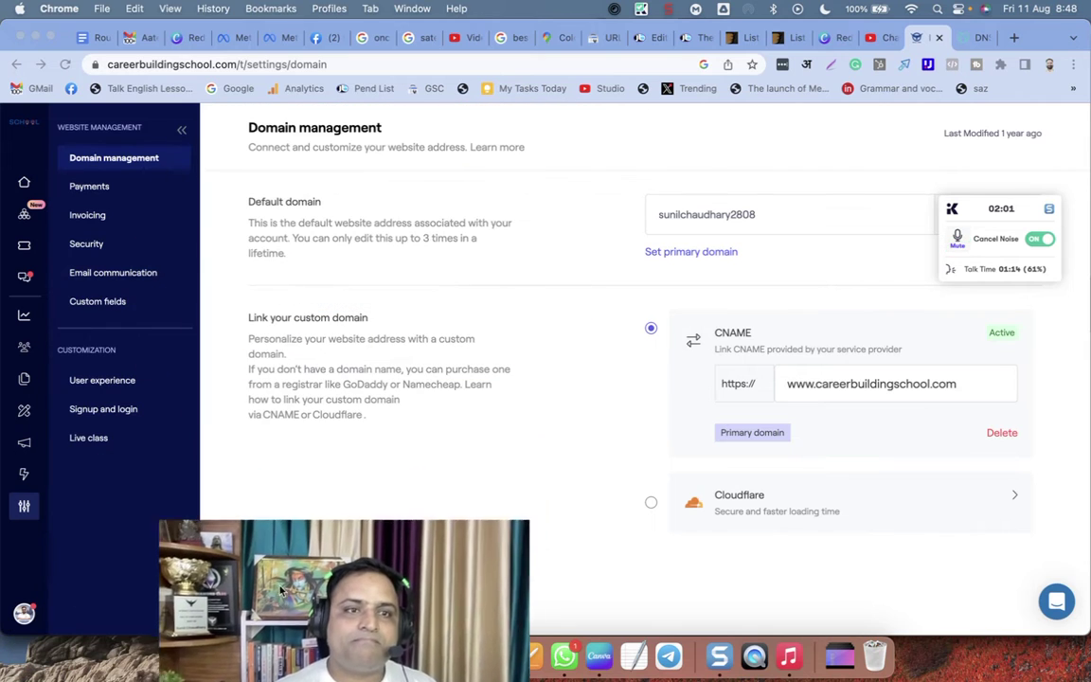
{"action": "left_click", "coordinate": [105, 163]}
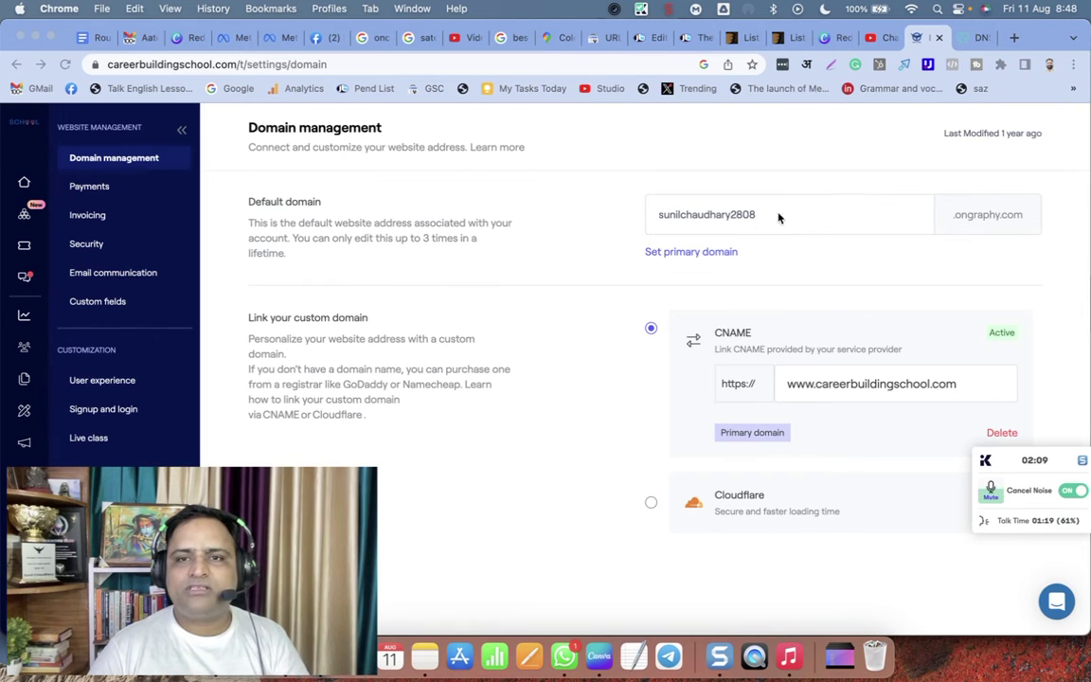
{"action": "left_click_drag", "start_coordinate": [778, 217], "coordinate": [655, 217]}
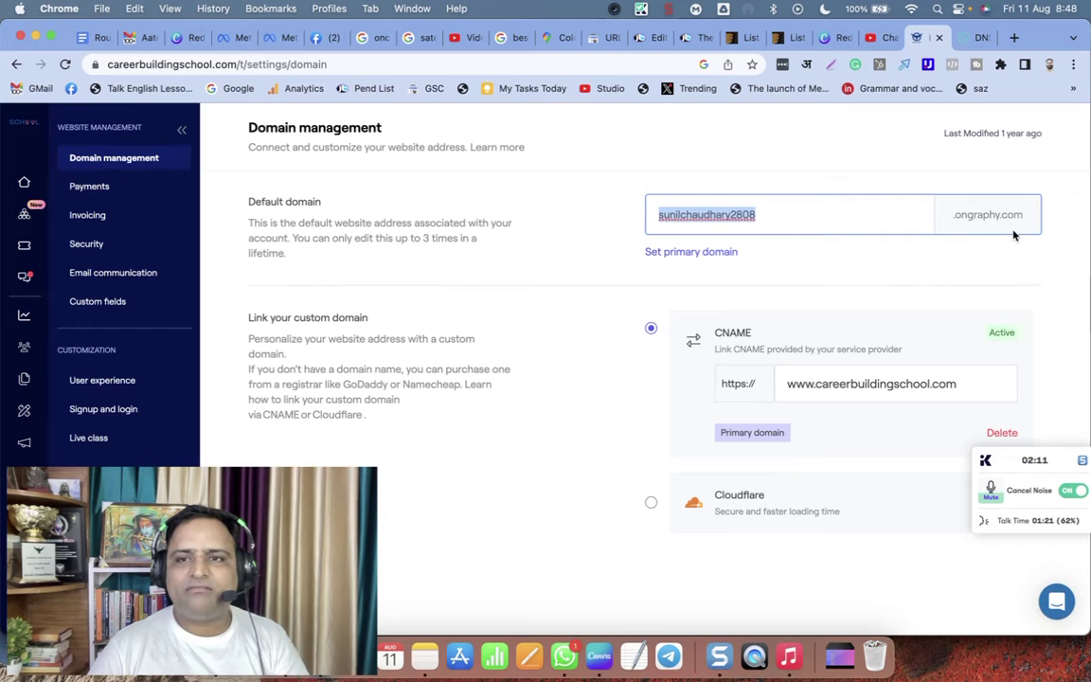
{"action": "key", "text": "Return"}
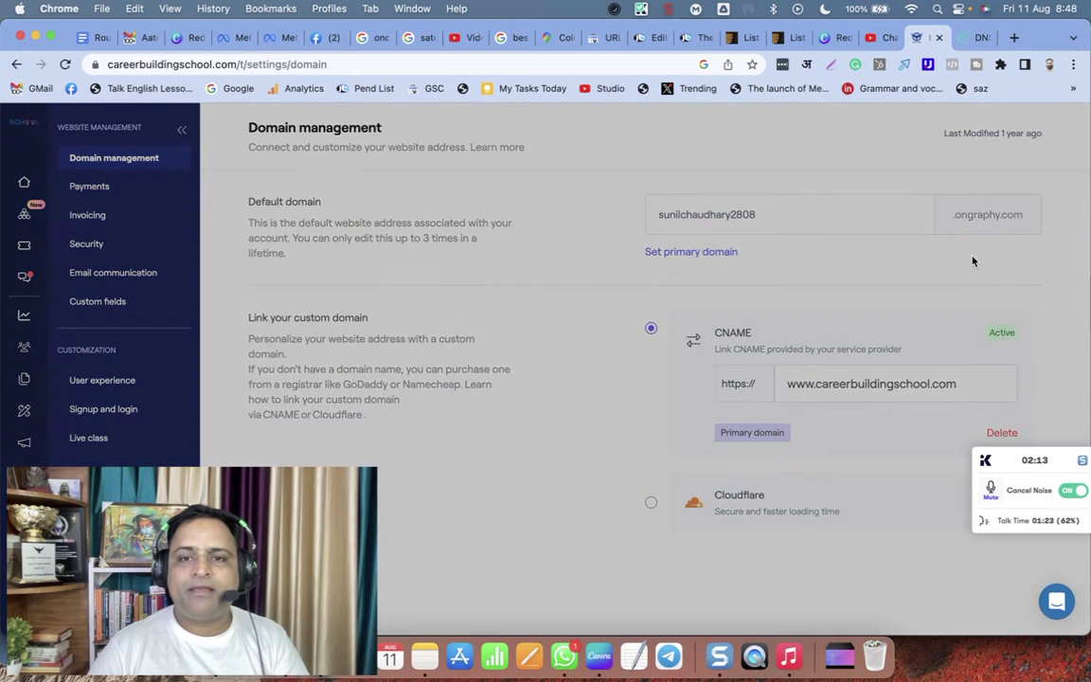
{"action": "left_click", "coordinate": [718, 305]}
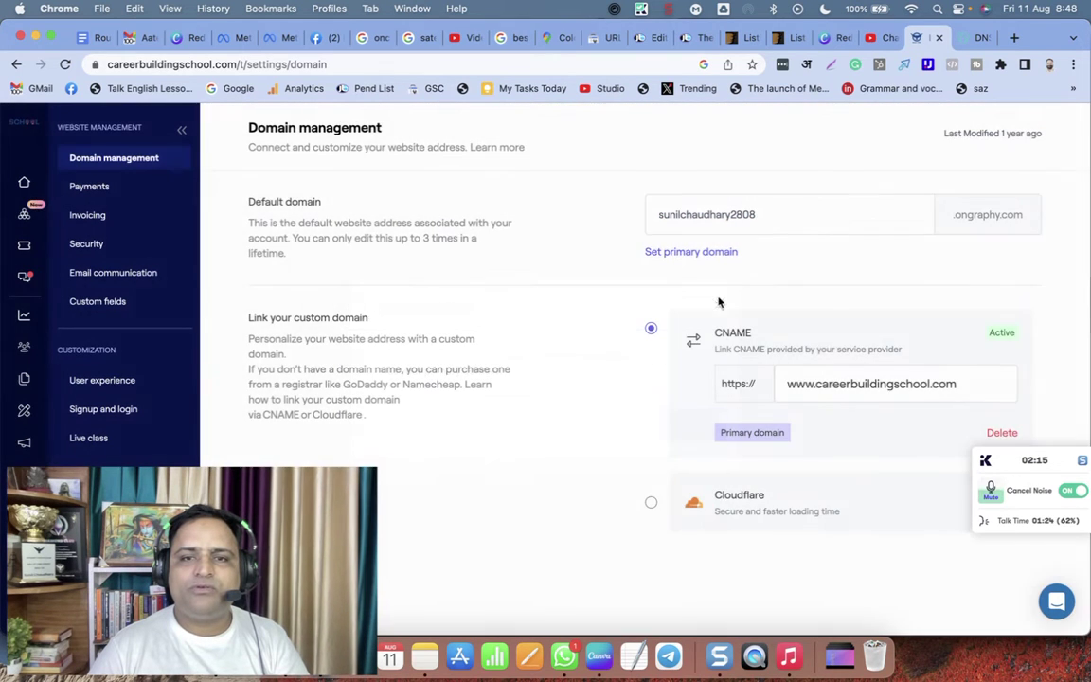
{"action": "left_click_drag", "start_coordinate": [982, 457], "coordinate": [963, 637]}
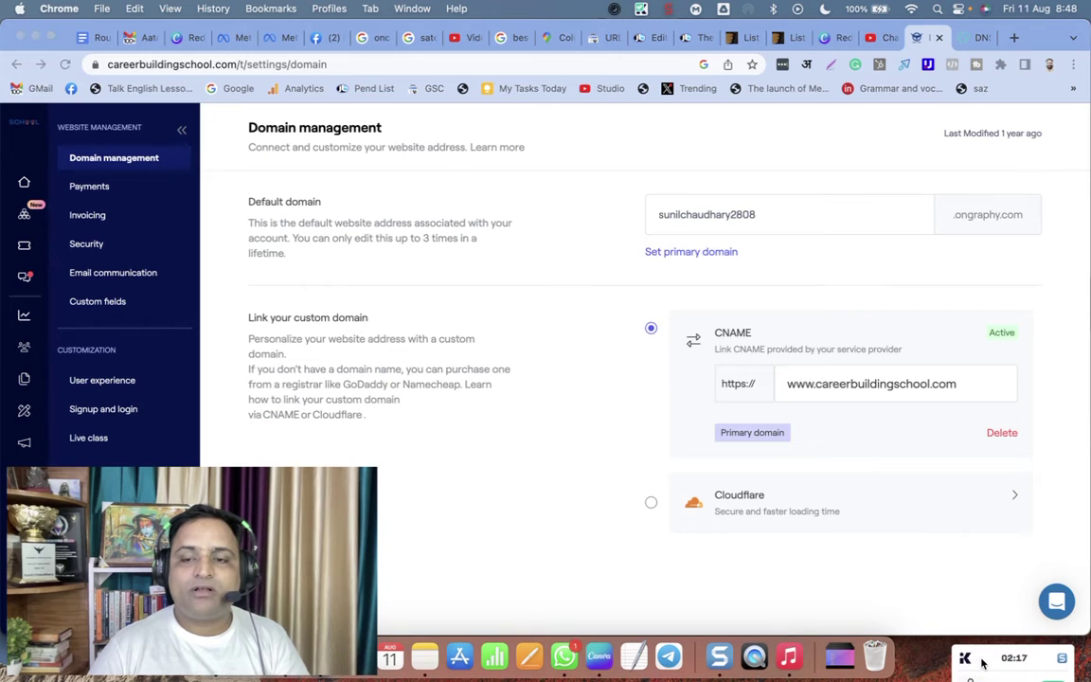
{"action": "double_click", "coordinate": [804, 384]}
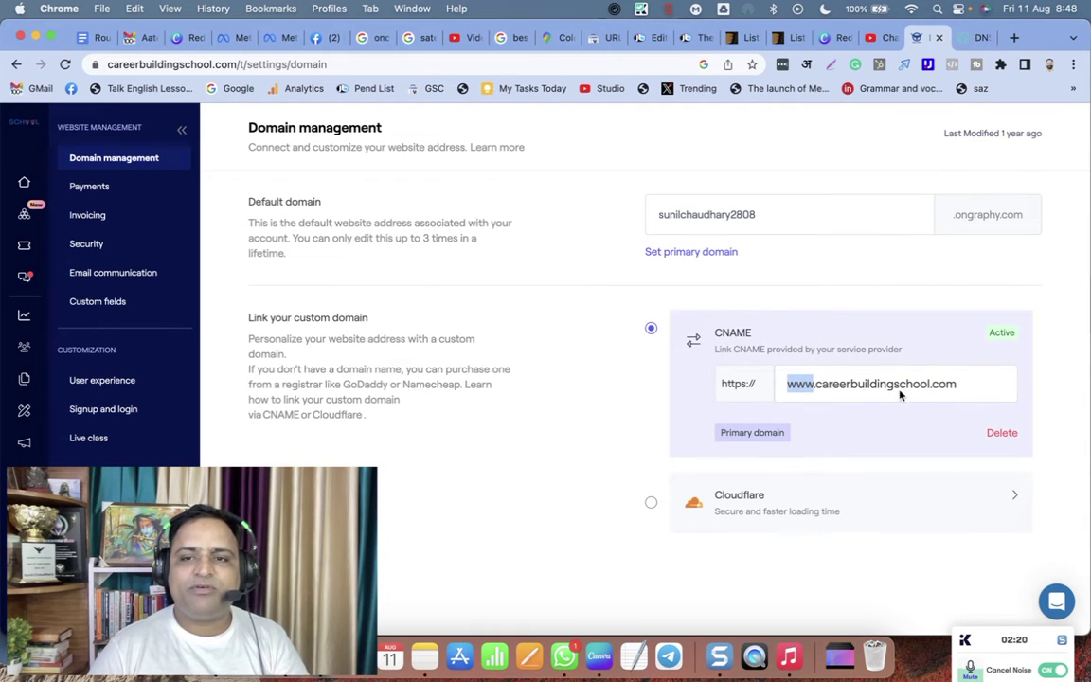
{"action": "triple_click", "coordinate": [802, 387]}
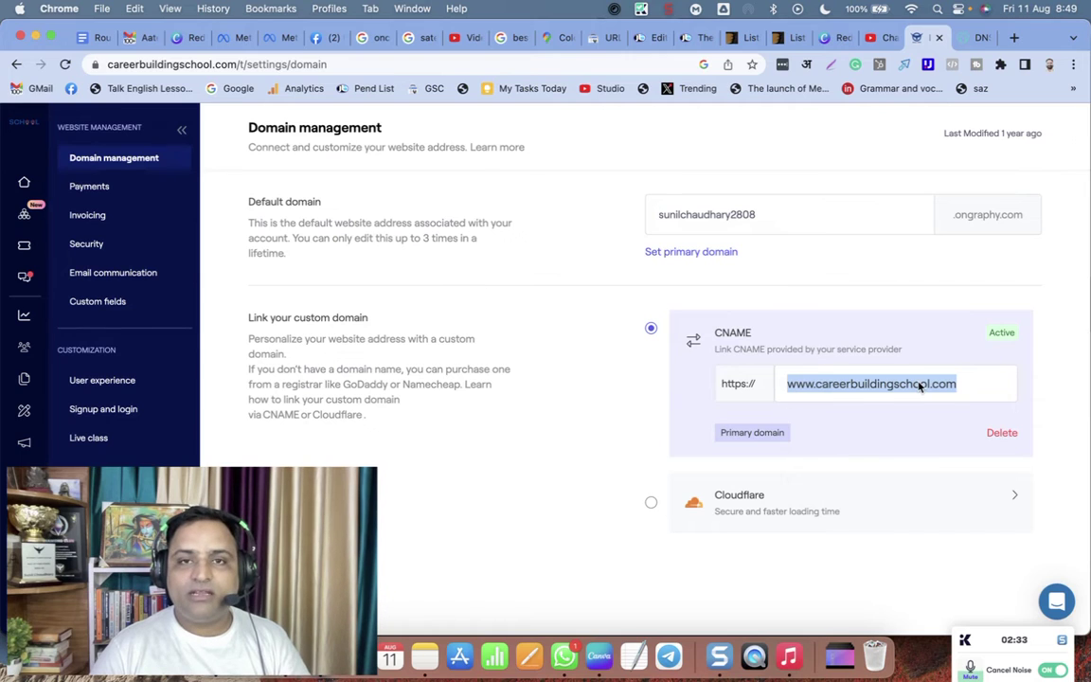
{"action": "left_click_drag", "start_coordinate": [787, 383], "coordinate": [971, 389]}
{"action": "left_click", "coordinate": [787, 384]}
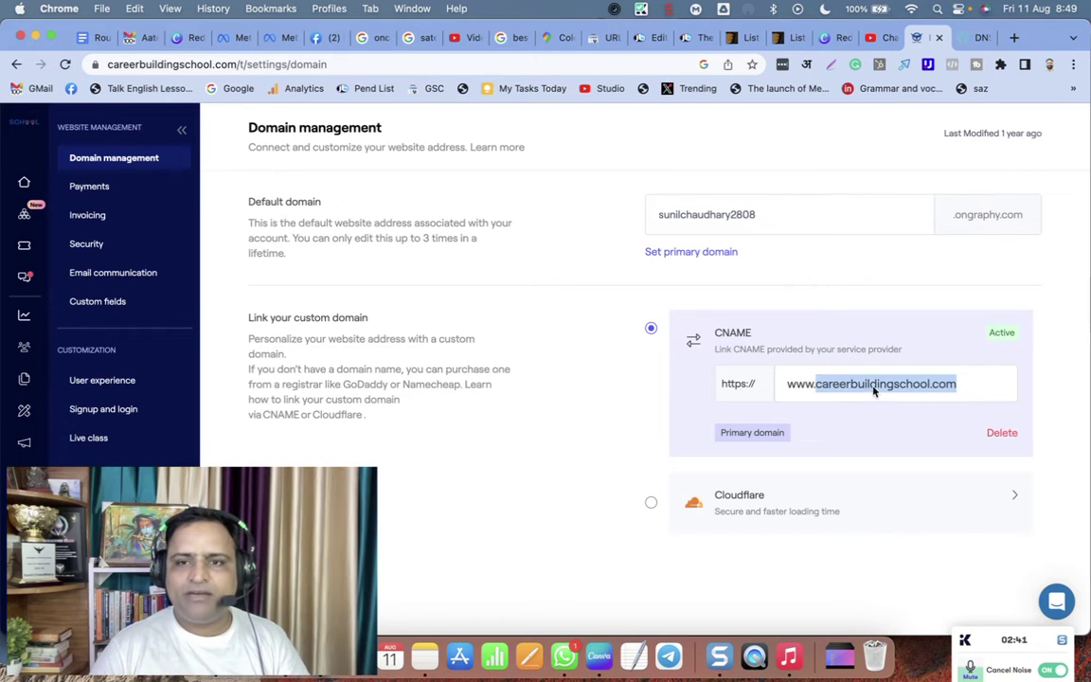
{"action": "left_click_drag", "start_coordinate": [814, 386], "coordinate": [774, 388]}
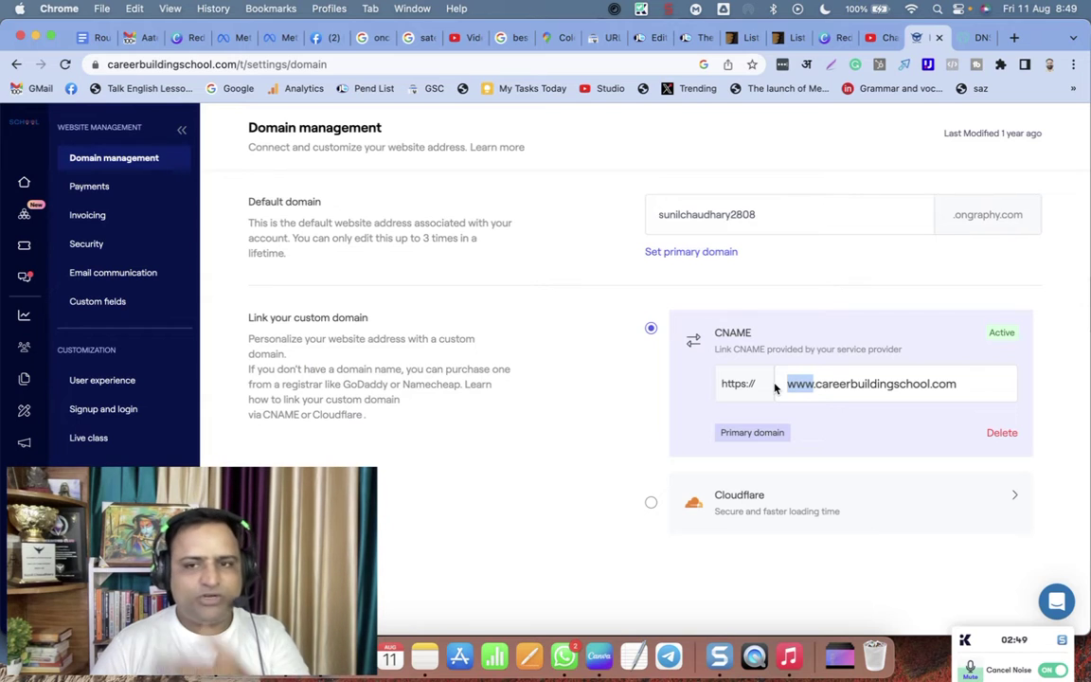
{"action": "left_click", "coordinate": [814, 390]}
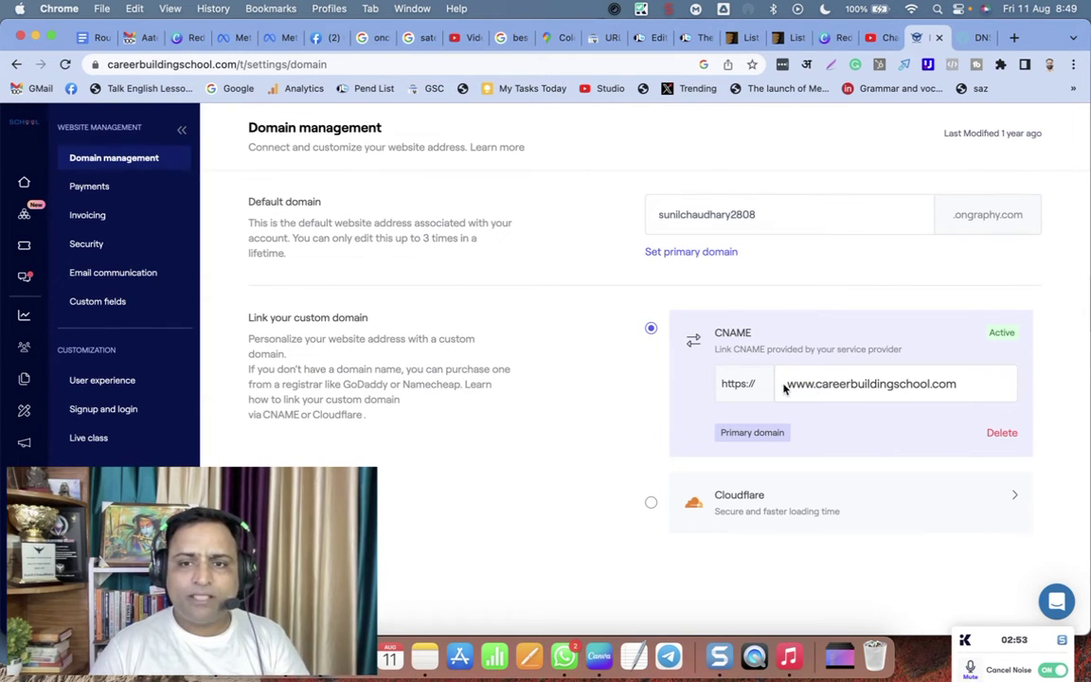
{"action": "left_click_drag", "start_coordinate": [784, 389], "coordinate": [976, 385]}
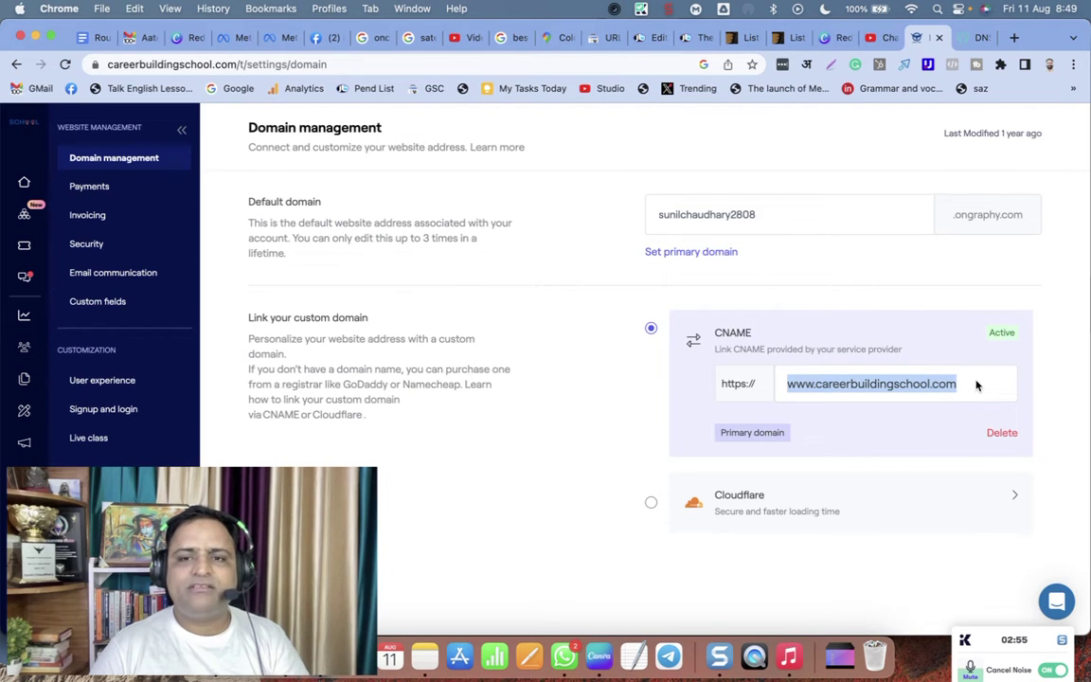
{"action": "left_click", "coordinate": [996, 392]}
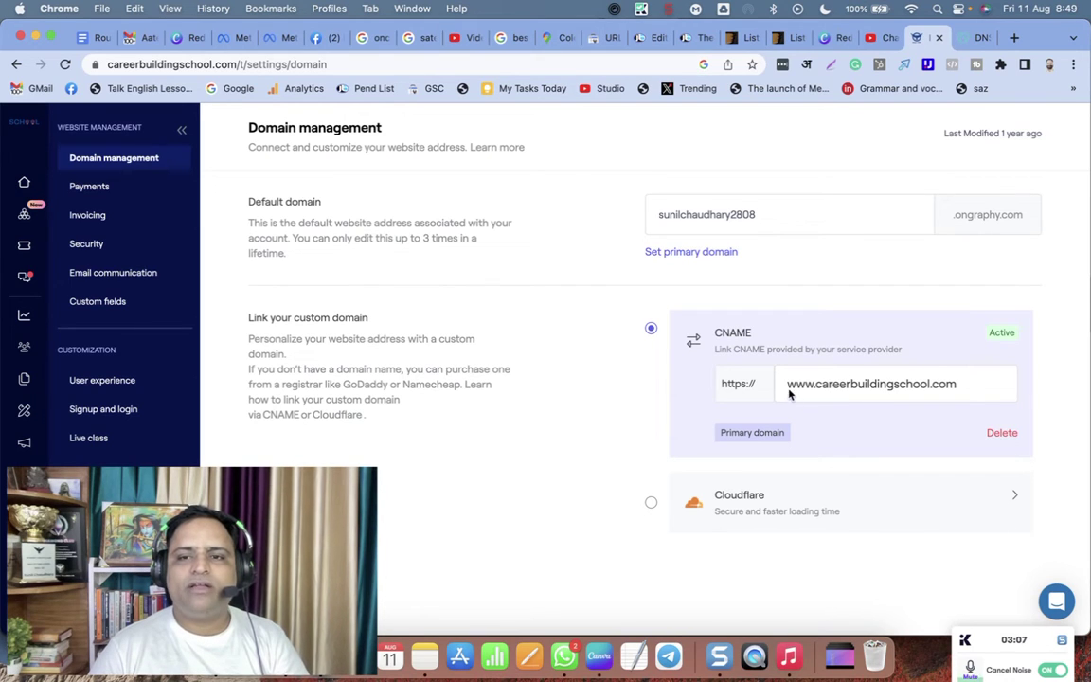
{"action": "left_click_drag", "start_coordinate": [789, 394], "coordinate": [969, 389]}
{"action": "left_click_drag", "start_coordinate": [785, 390], "coordinate": [986, 389]}
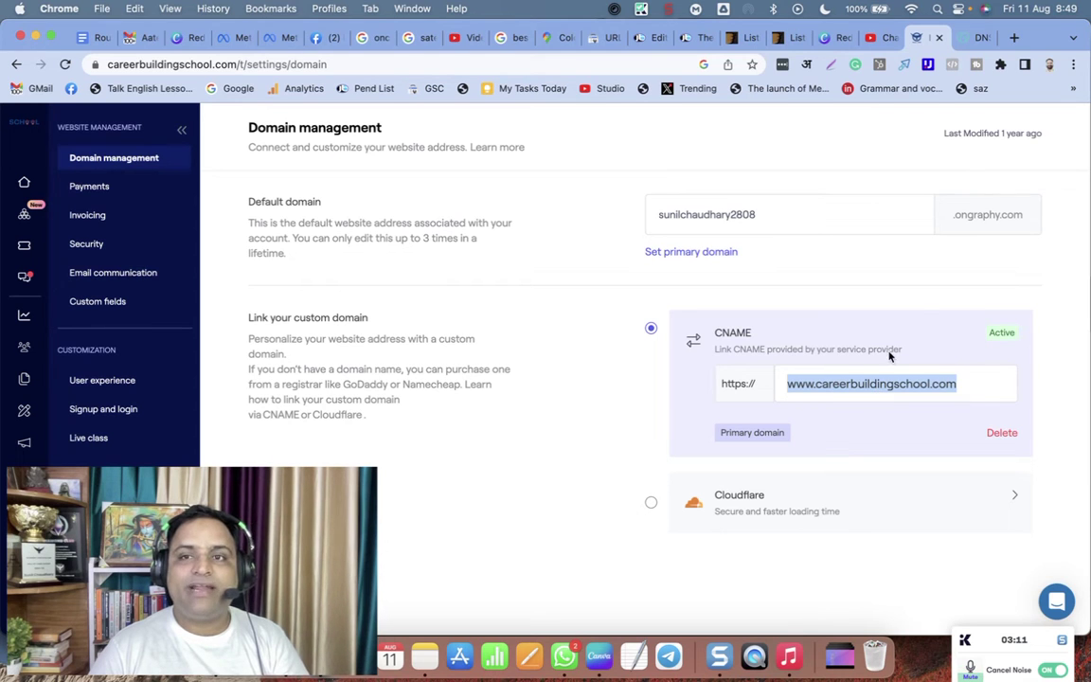
{"action": "key", "text": "ctrl+Tab"}
- Set careerbuildingschool.com's DNS record list to show 50 records per page
{"action": "scroll", "coordinate": [653, 443], "scroll_direction": "down", "scroll_amount": 5}
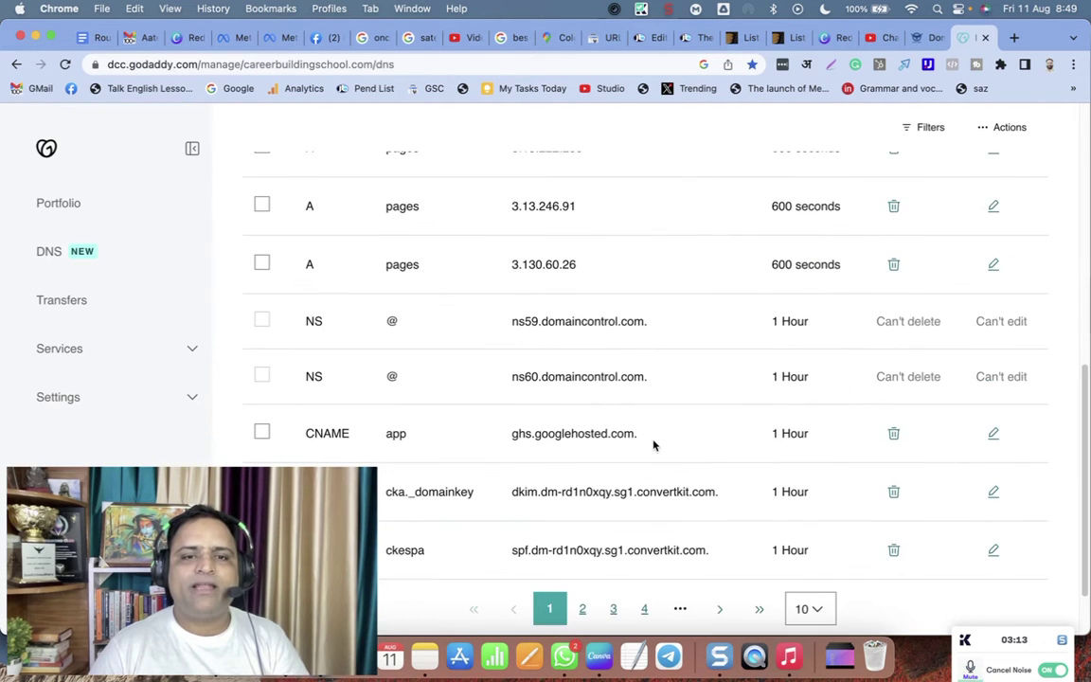
{"action": "scroll", "coordinate": [653, 443], "scroll_direction": "down", "scroll_amount": 2}
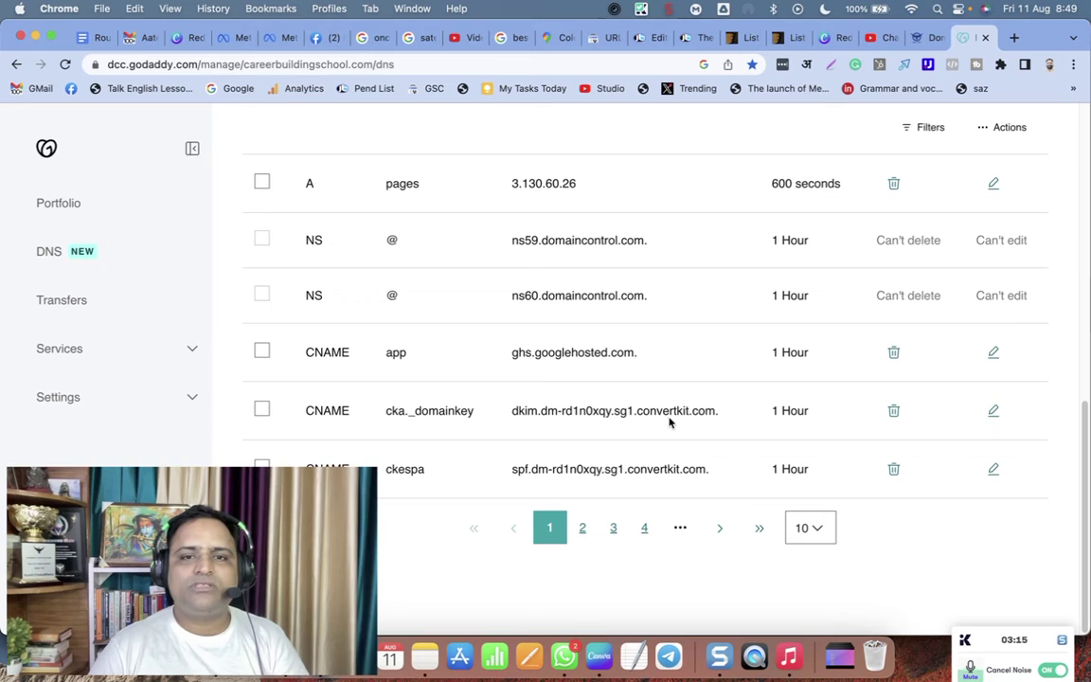
{"action": "left_click", "coordinate": [811, 530]}
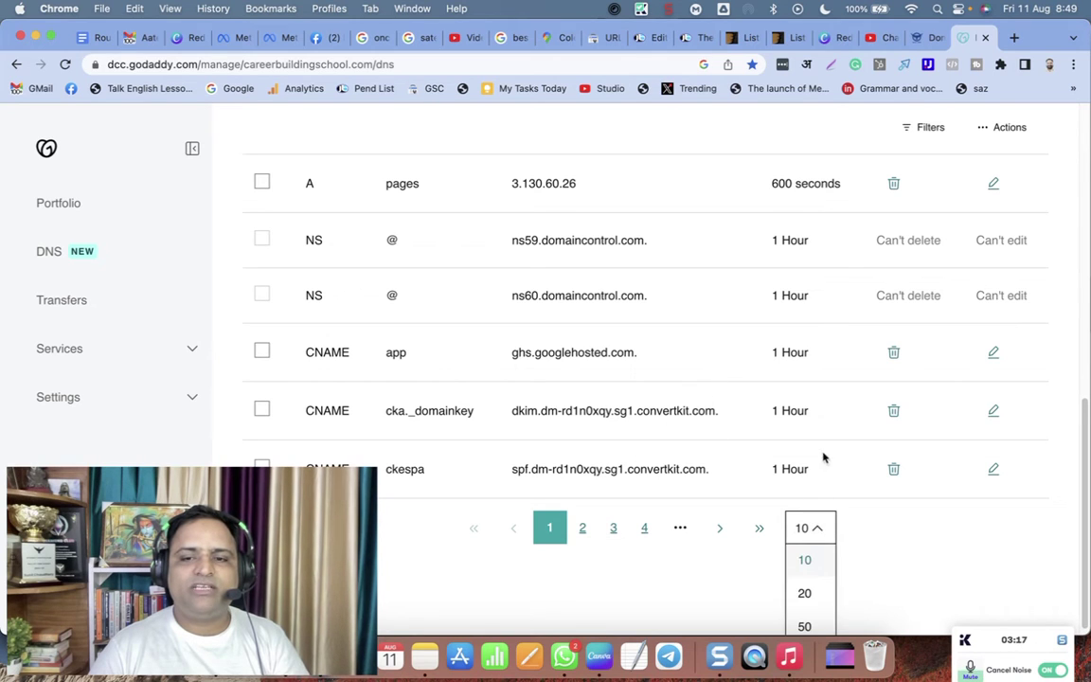
{"action": "left_click", "coordinate": [807, 617]}
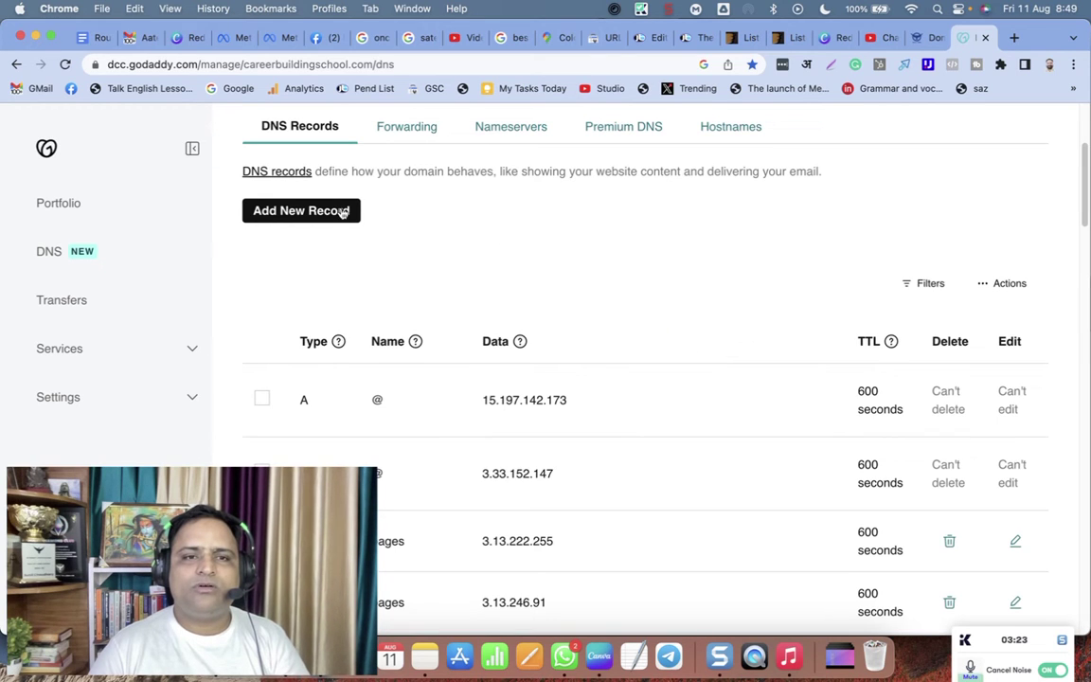
- Add a new CNAME record named www pointing to graphyssl.com
{"action": "left_click", "coordinate": [265, 211]}
{"action": "left_click", "coordinate": [328, 309]}
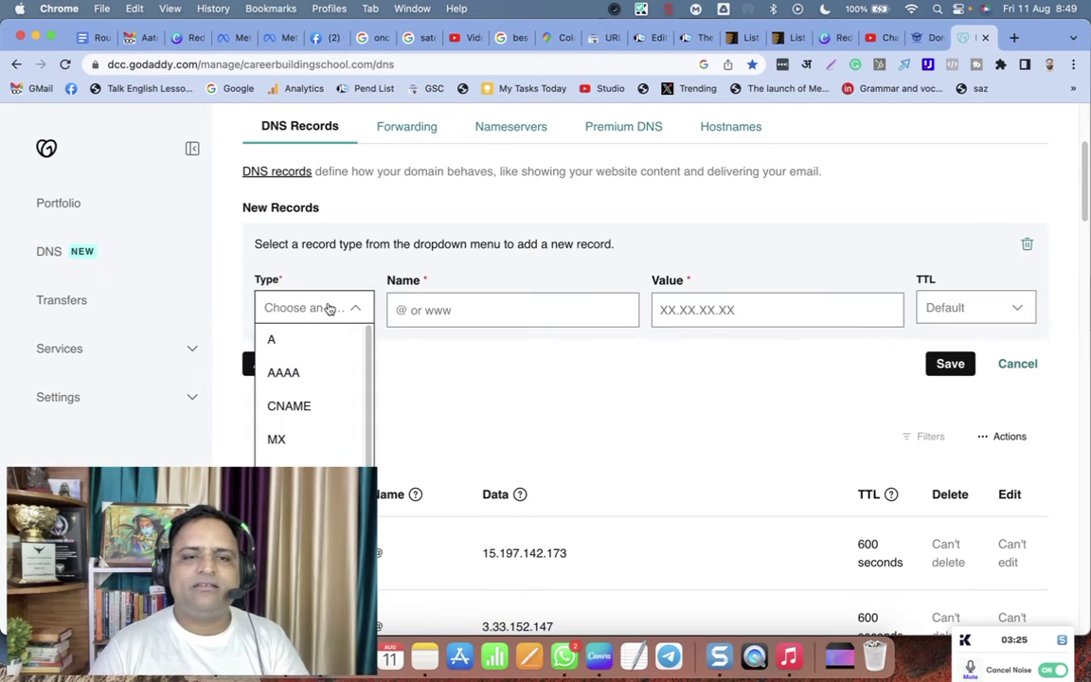
{"action": "left_click", "coordinate": [289, 407]}
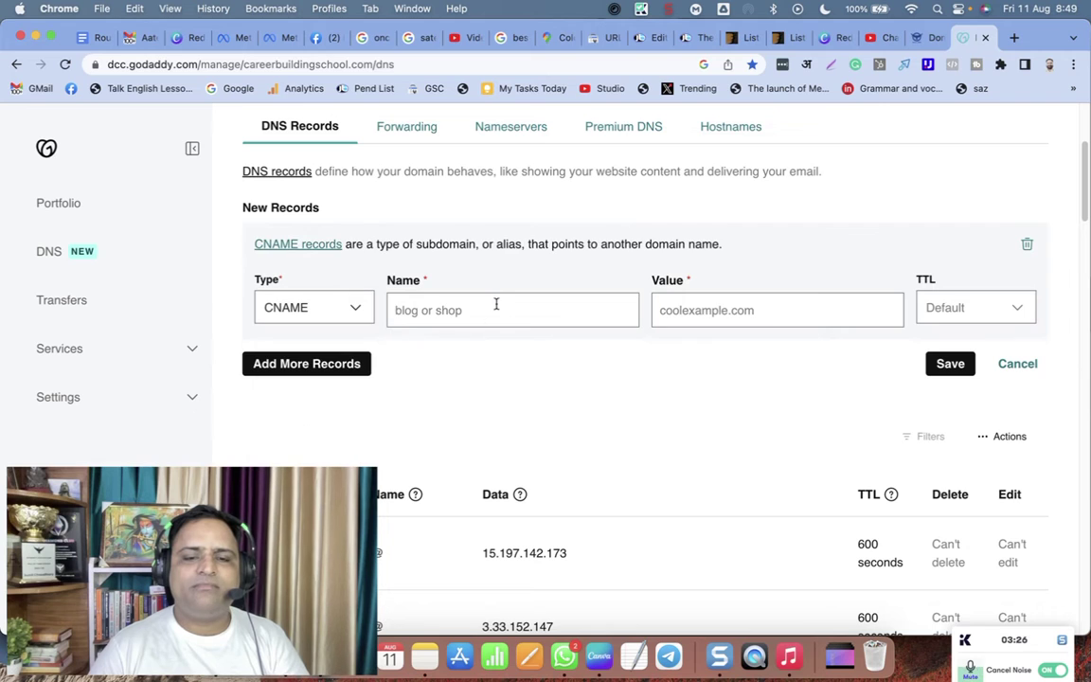
{"action": "left_click", "coordinate": [425, 310]}
{"action": "type", "text": "www"}
{"action": "left_click", "coordinate": [752, 312]}
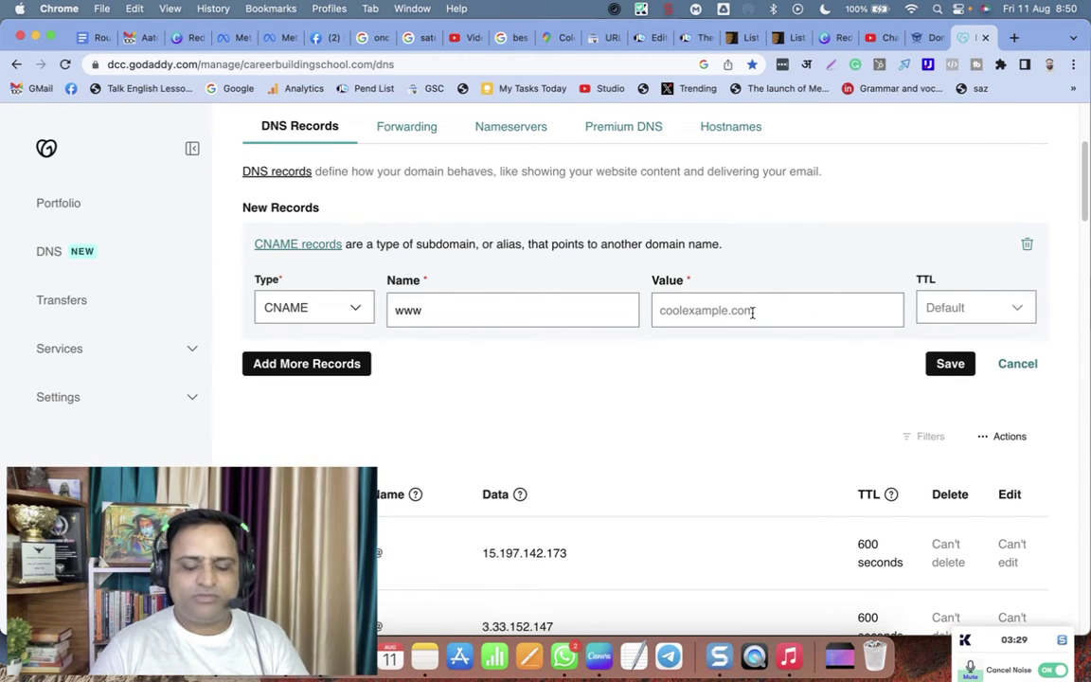
{"action": "type", "text": "graphy"}
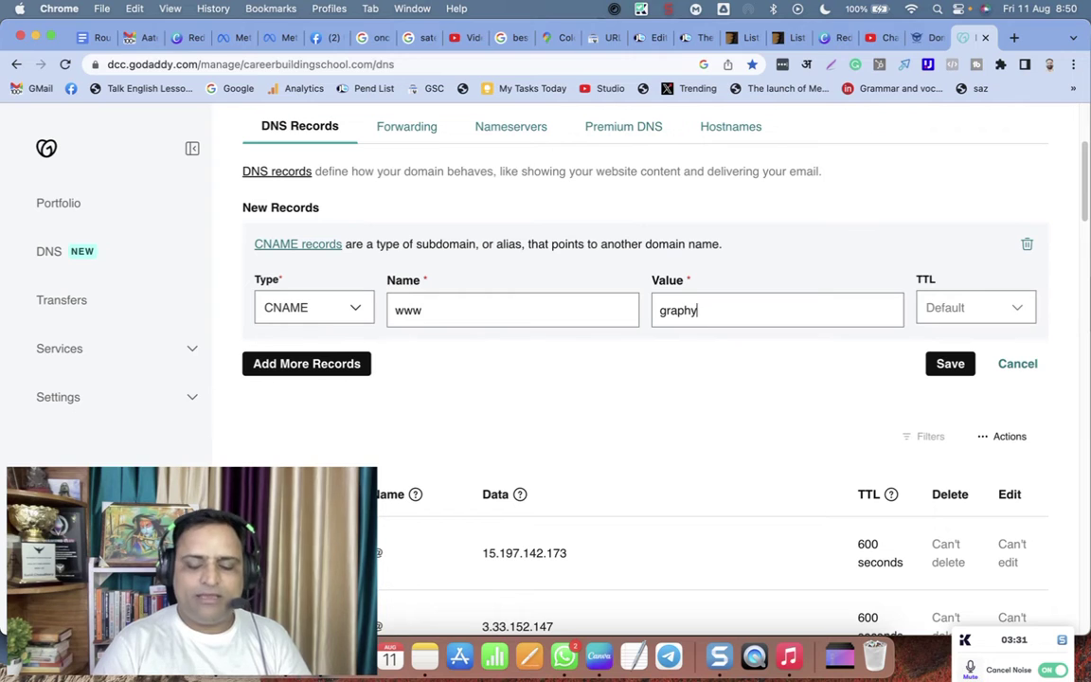
{"action": "type", "text": "ssl.com."}
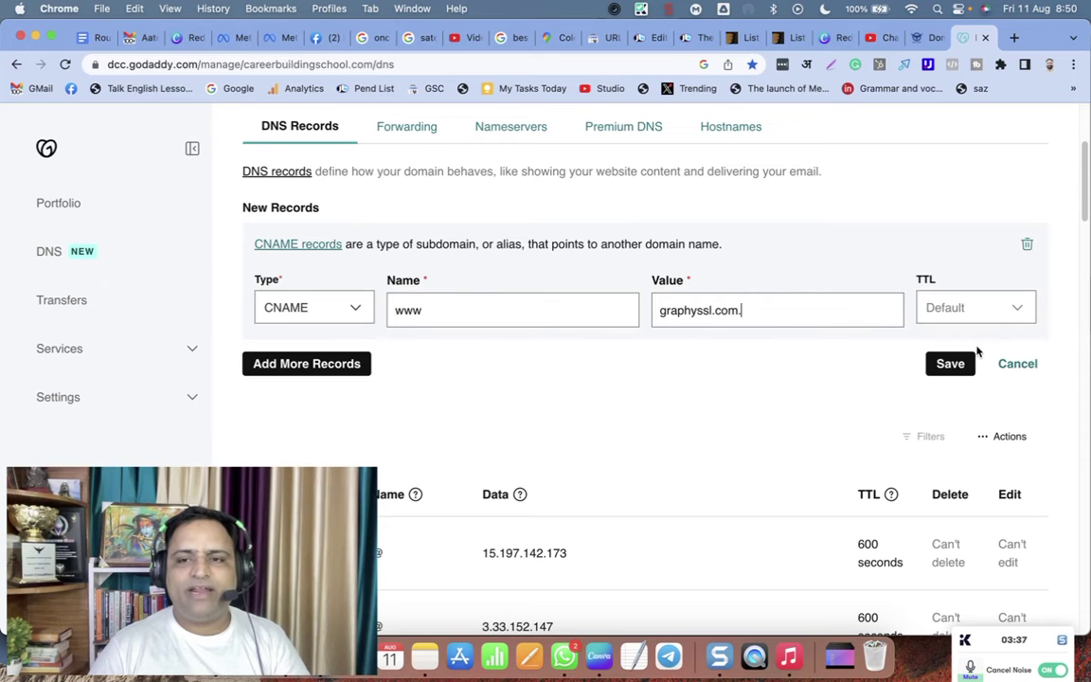
- Change the new CNAME record's name from www to learn
{"action": "left_click_drag", "start_coordinate": [445, 313], "coordinate": [394, 311]}
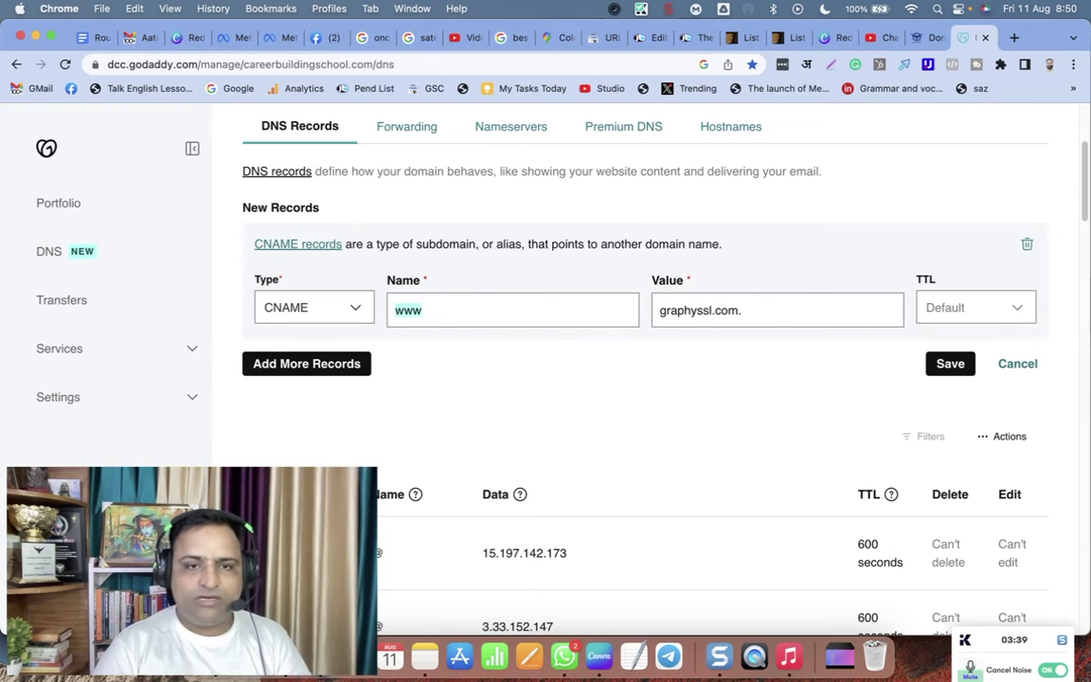
{"action": "type", "text": "school"}
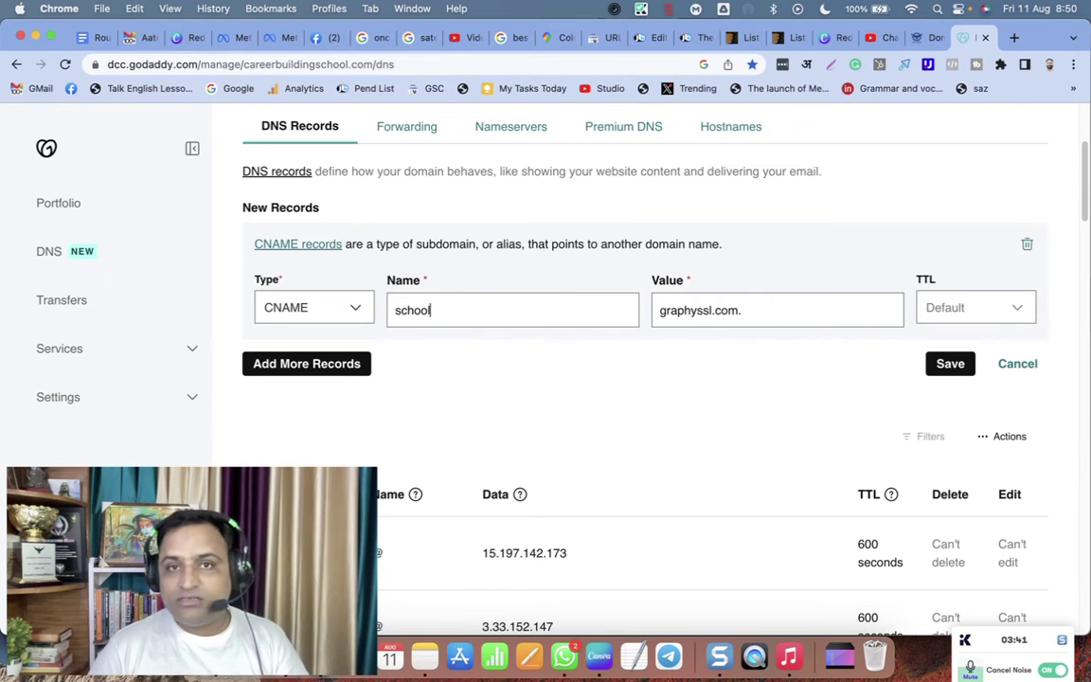
{"action": "key", "text": "BackSpace"}
{"action": "key", "text": "BackSpace"}
{"action": "key", "text": "BackSpace"}
{"action": "key", "text": "BackSpace"}
{"action": "key", "text": "BackSpace"}
{"action": "key", "text": "BackSpace"}
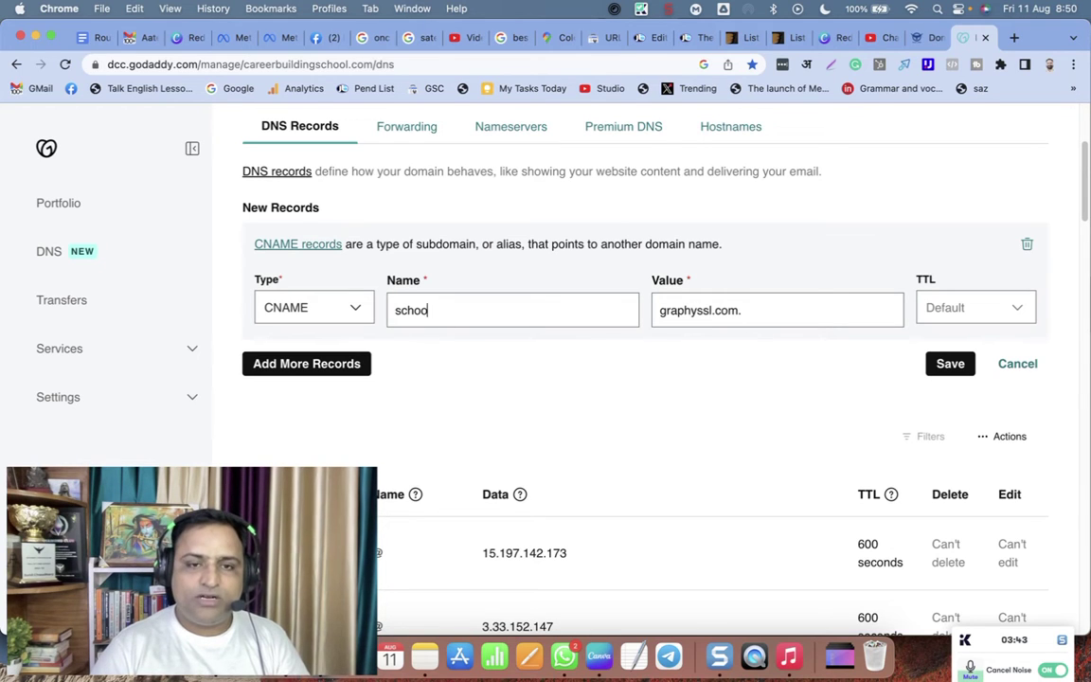
{"action": "type", "text": "arn"}
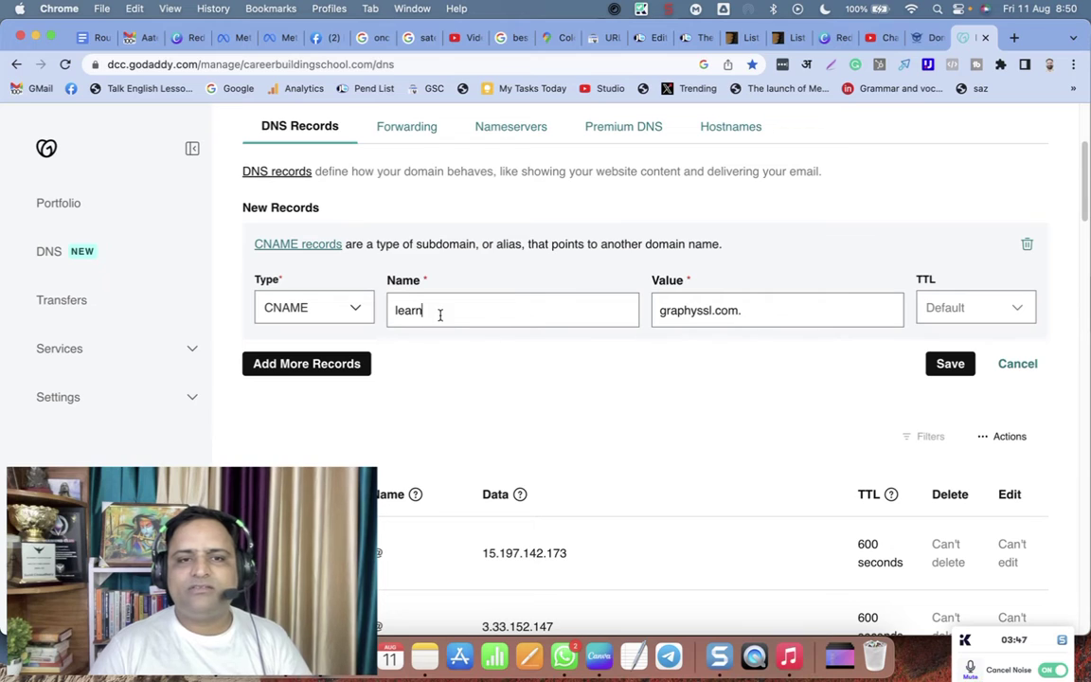
{"action": "left_click_drag", "start_coordinate": [440, 315], "coordinate": [366, 311]}
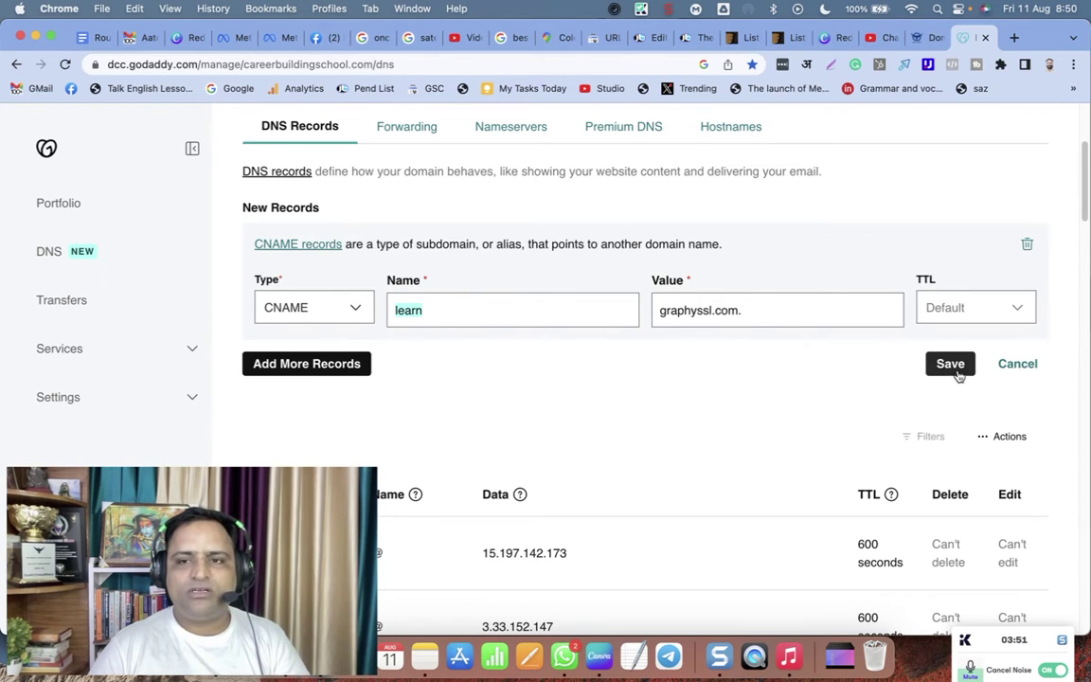
{"action": "scroll", "coordinate": [828, 403], "scroll_direction": "down", "scroll_amount": 10}
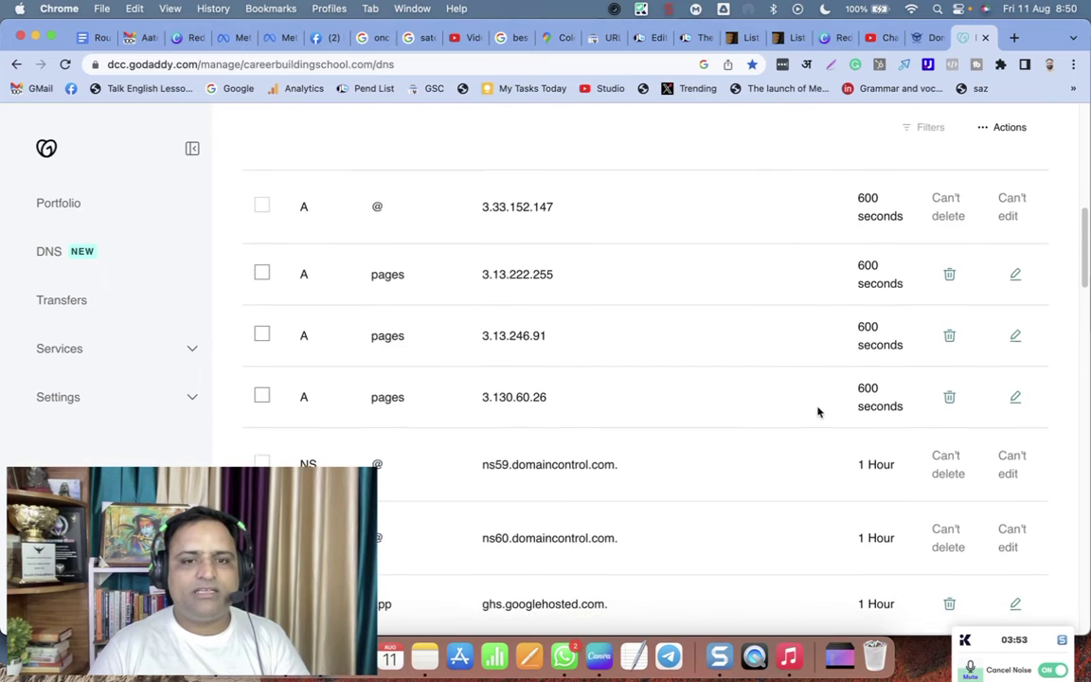
{"action": "scroll", "coordinate": [820, 412], "scroll_direction": "down", "scroll_amount": 10}
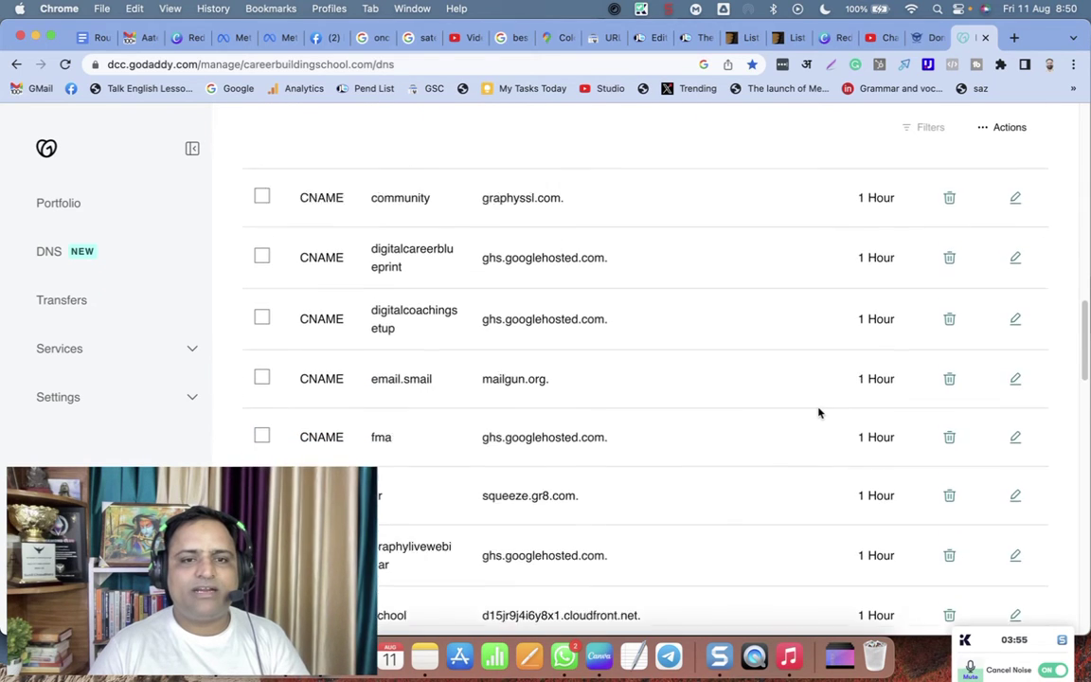
{"action": "scroll", "coordinate": [819, 411], "scroll_direction": "down", "scroll_amount": 8}
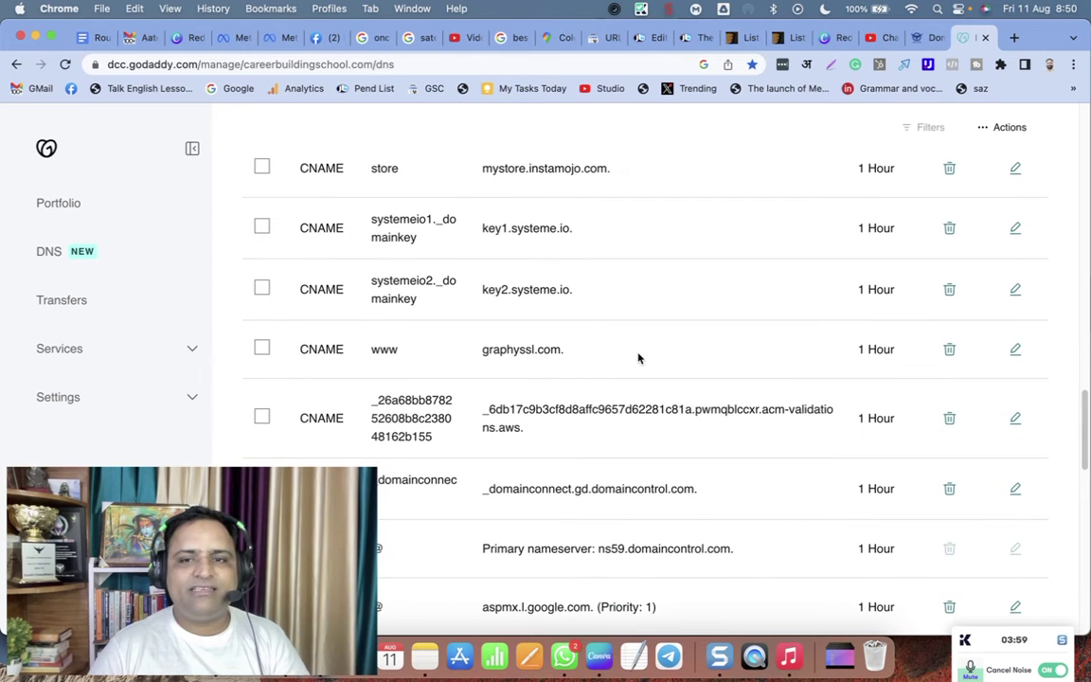
{"action": "left_click_drag", "start_coordinate": [296, 352], "coordinate": [585, 356]}
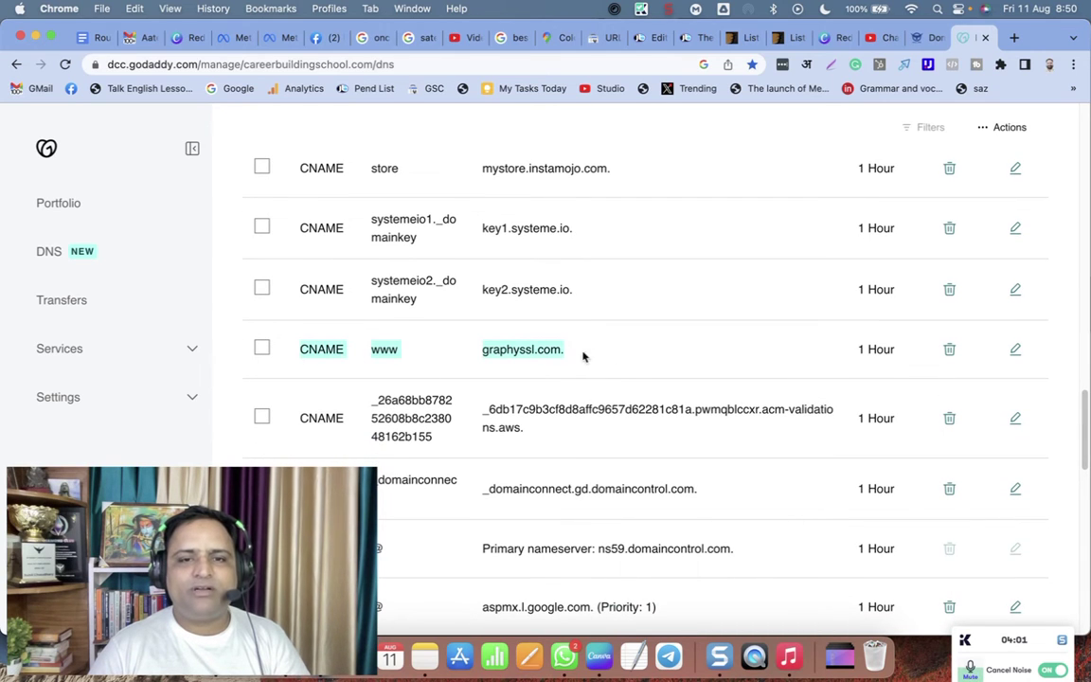
{"action": "scroll", "coordinate": [821, 405], "scroll_direction": "up", "scroll_amount": 15}
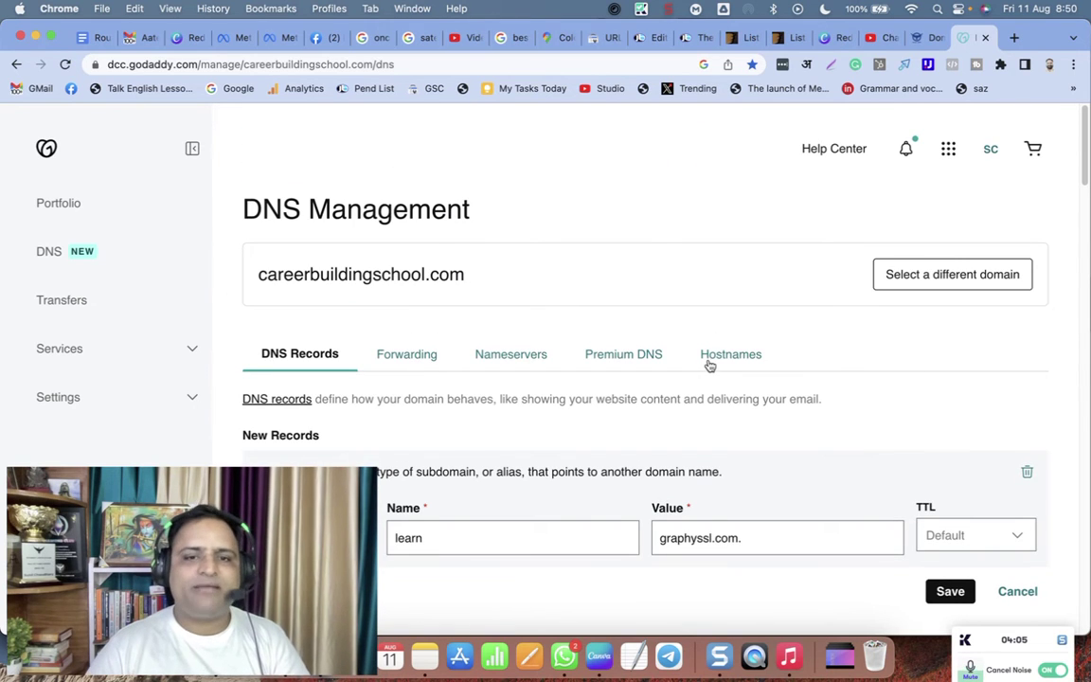
{"action": "scroll", "coordinate": [723, 380], "scroll_direction": "down", "scroll_amount": 3}
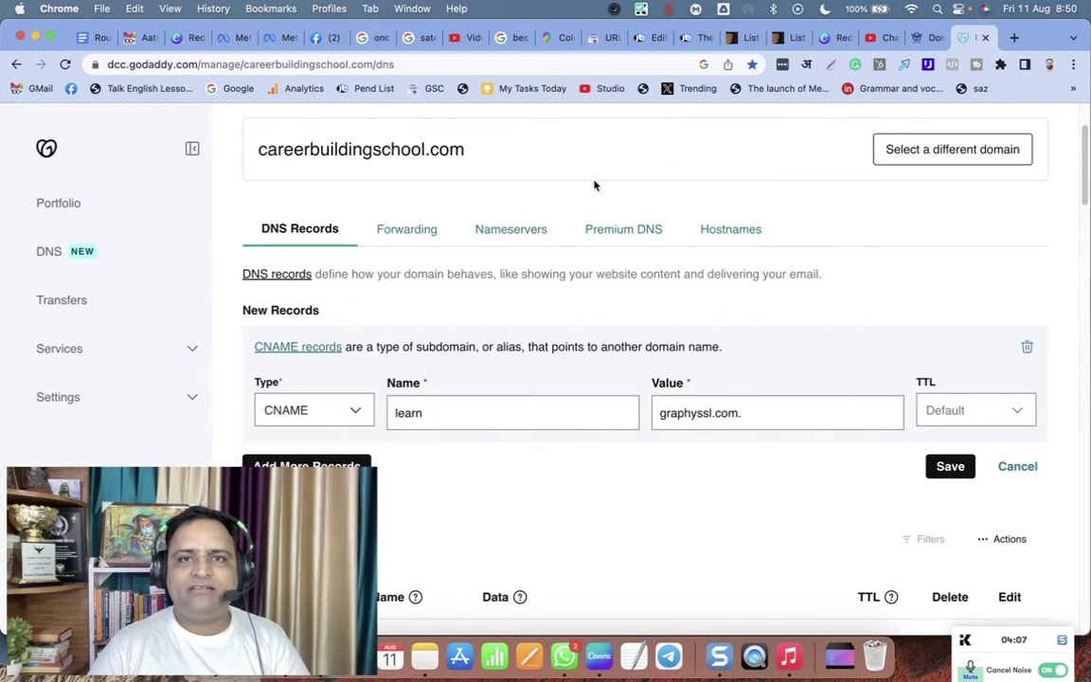
{"action": "scroll", "coordinate": [712, 316], "scroll_direction": "down", "scroll_amount": 1}
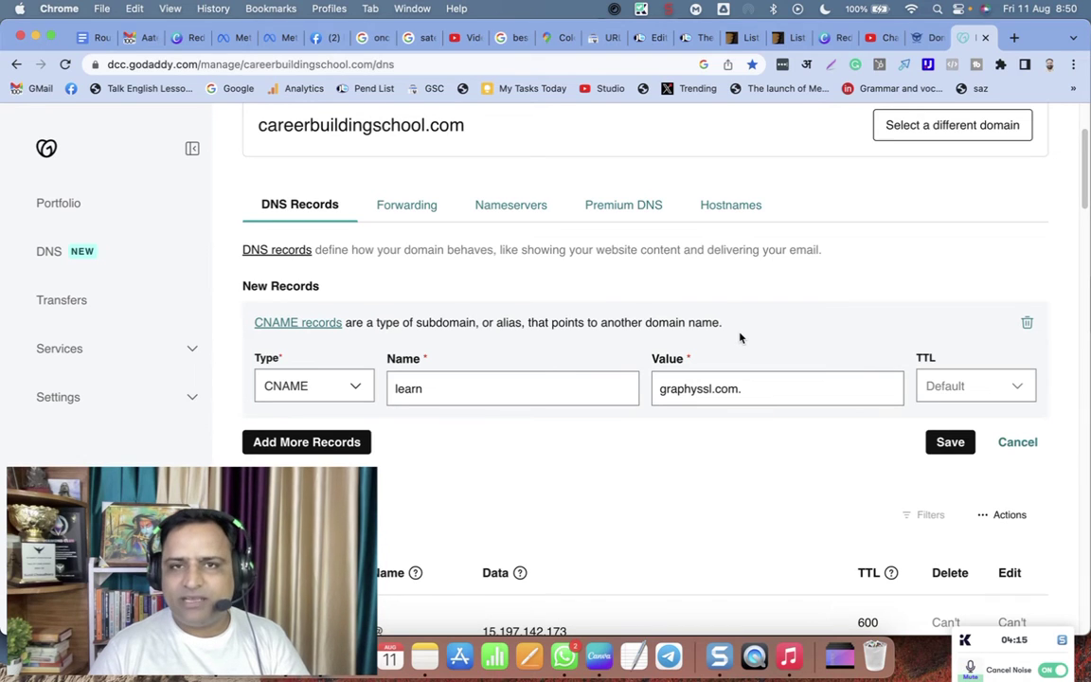
{"action": "left_click_drag", "start_coordinate": [432, 394], "coordinate": [375, 394]}
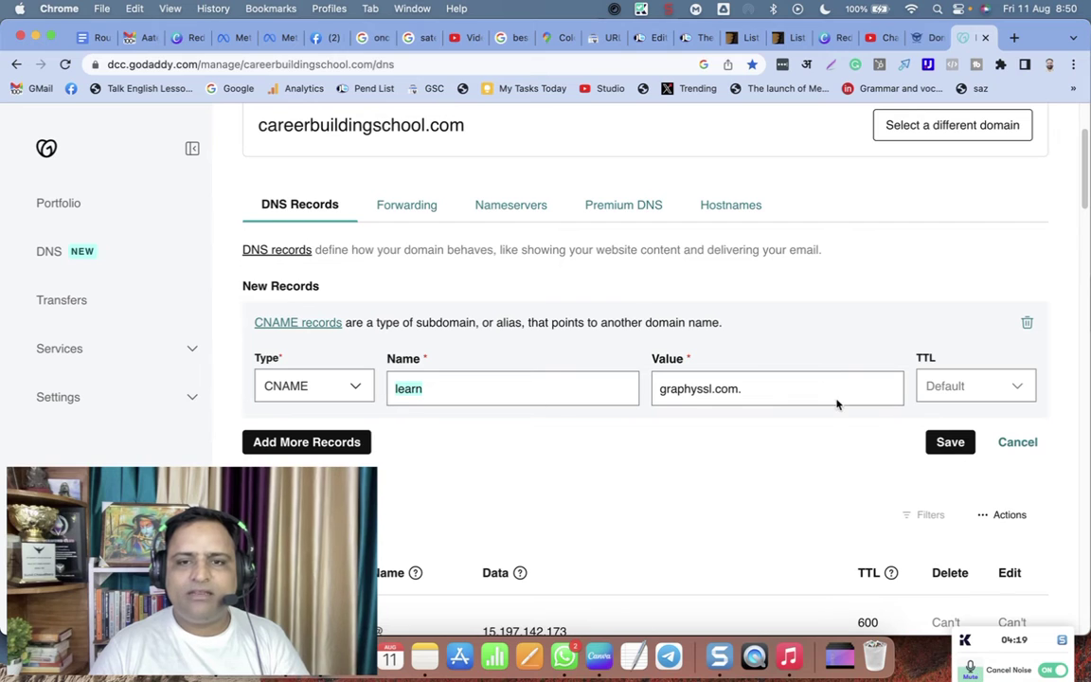
{"action": "left_click_drag", "start_coordinate": [754, 387], "coordinate": [637, 392]}
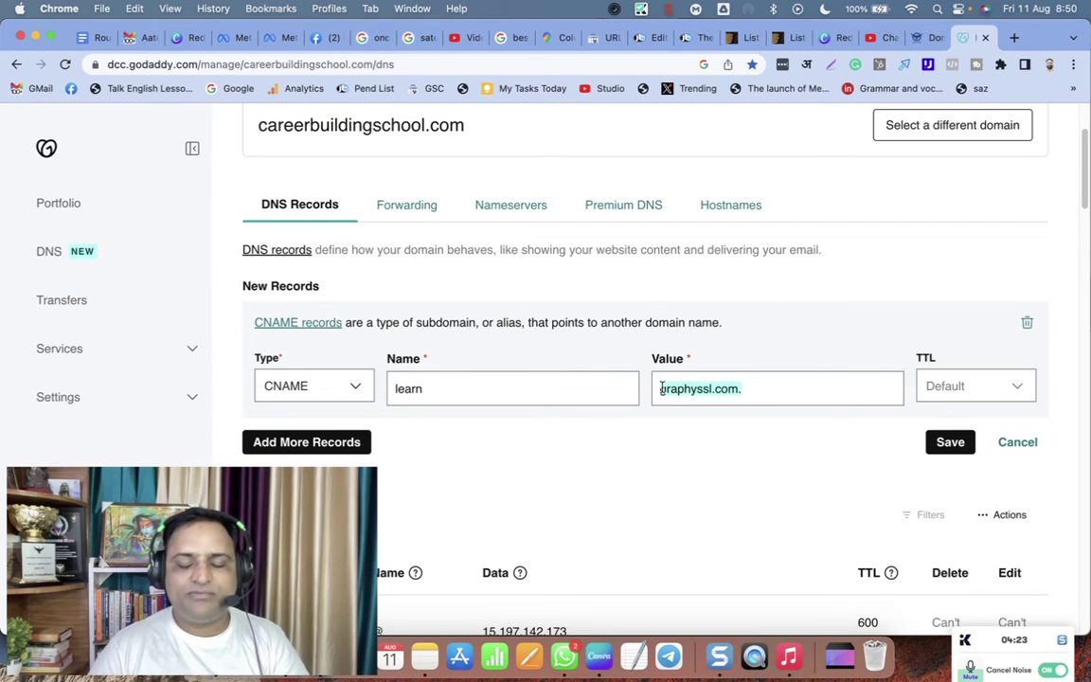
{"action": "left_click_drag", "start_coordinate": [744, 395], "coordinate": [657, 388]}
{"action": "left_click", "coordinate": [788, 392]}
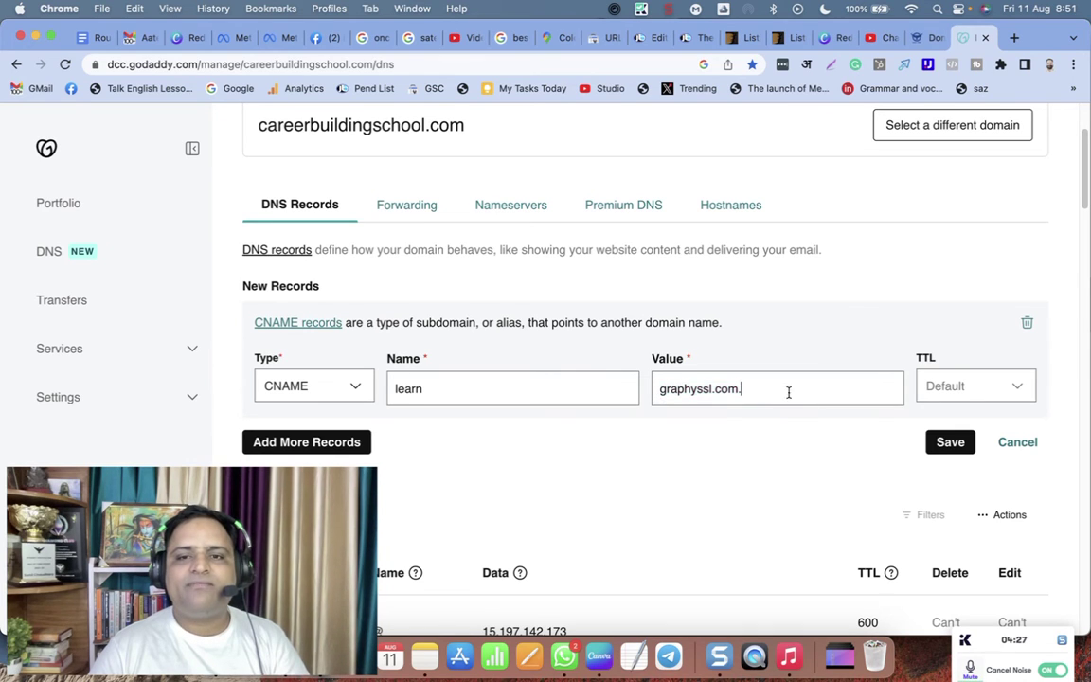
{"action": "left_click_drag", "start_coordinate": [787, 392], "coordinate": [658, 389]}
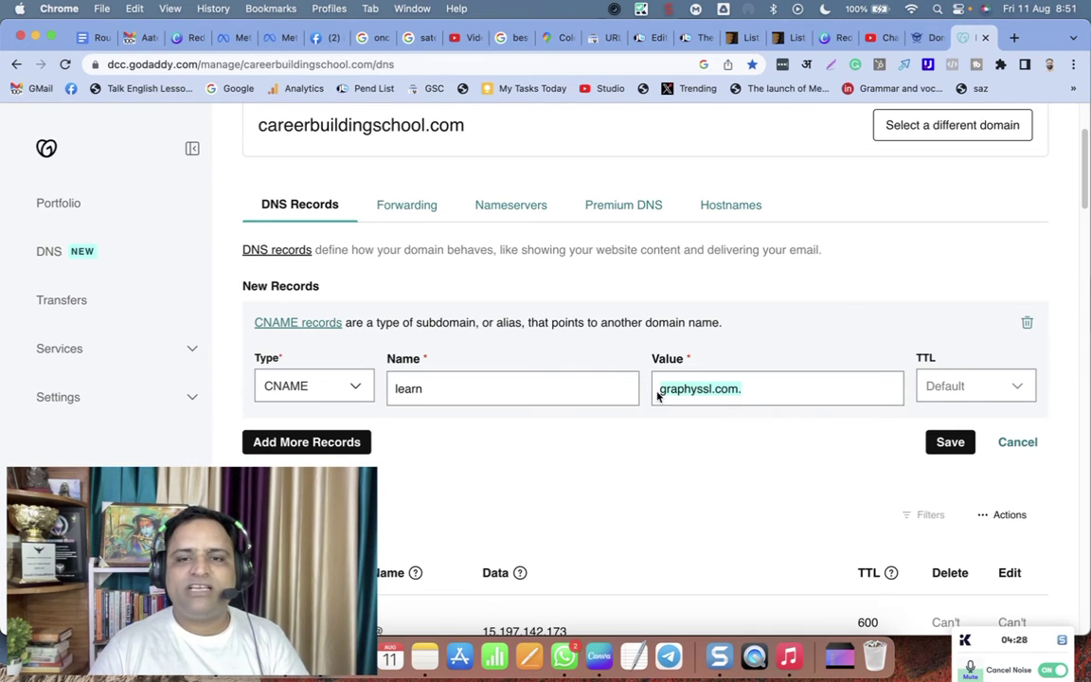
{"action": "left_click", "coordinate": [733, 389]}
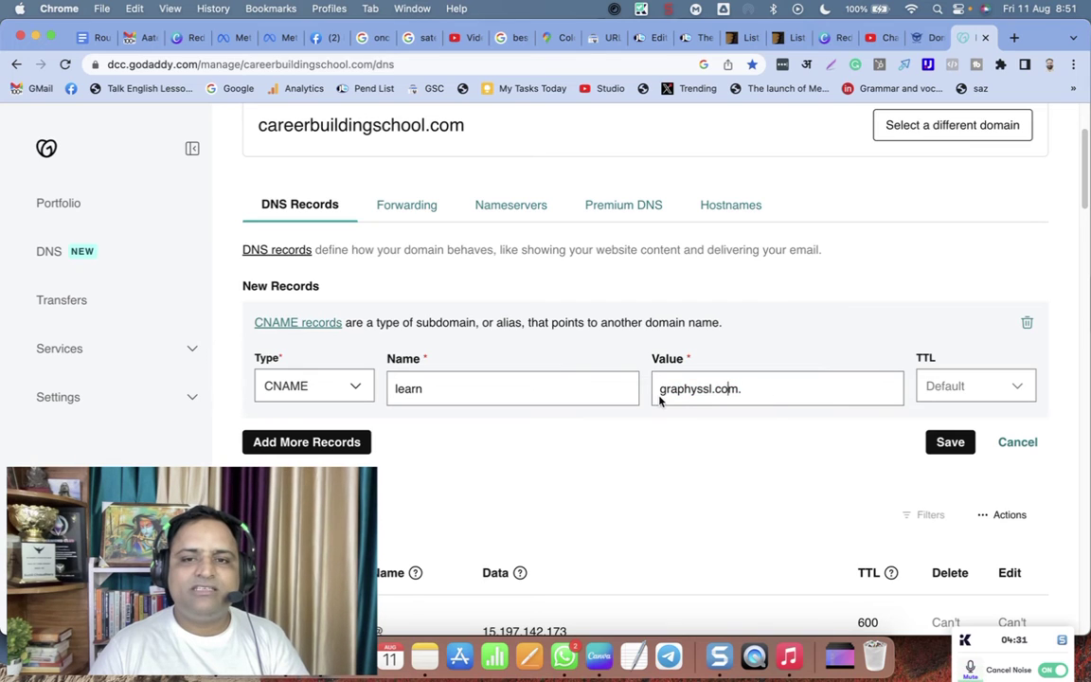
{"action": "left_click_drag", "start_coordinate": [660, 390], "coordinate": [780, 389]}
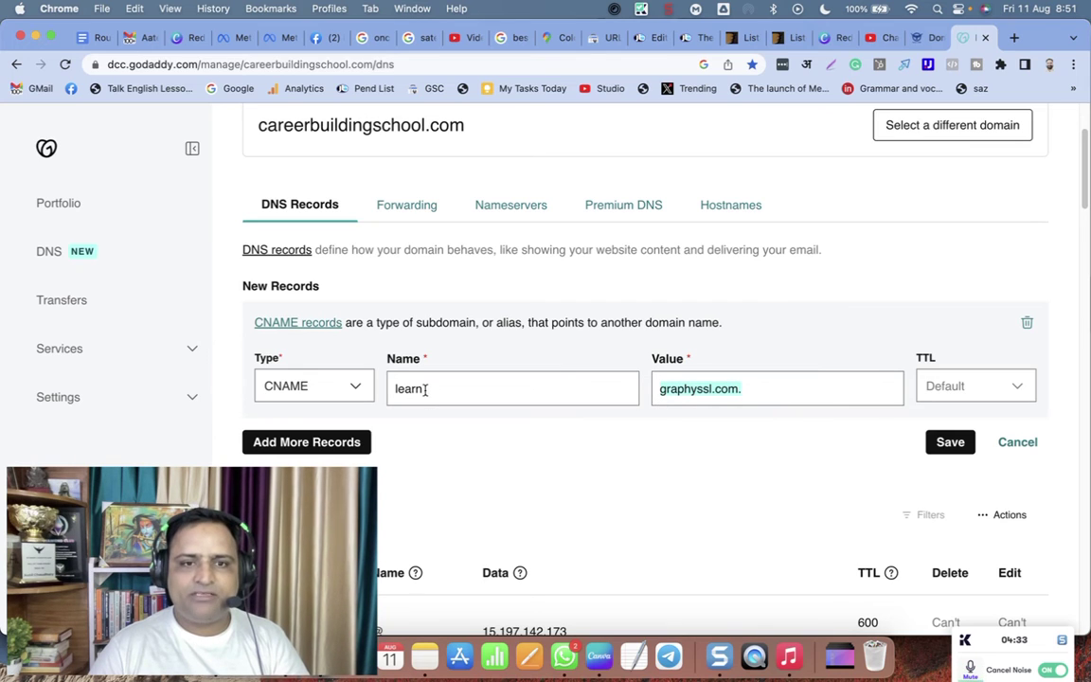
{"action": "left_click_drag", "start_coordinate": [425, 389], "coordinate": [384, 390]}
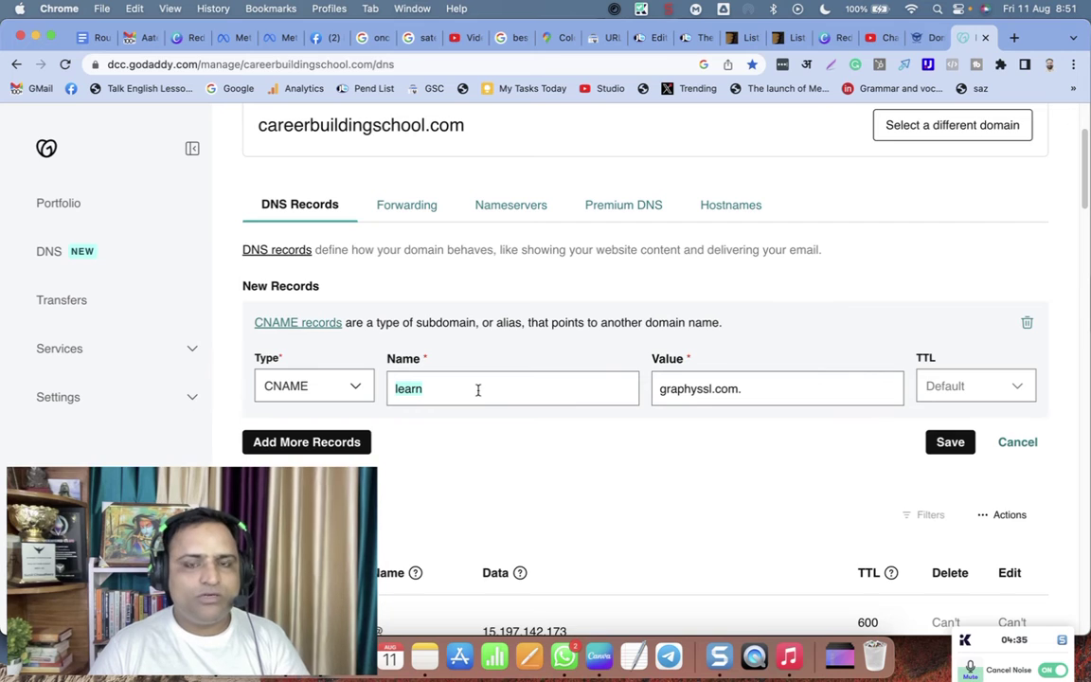
{"action": "left_click", "coordinate": [285, 385]}
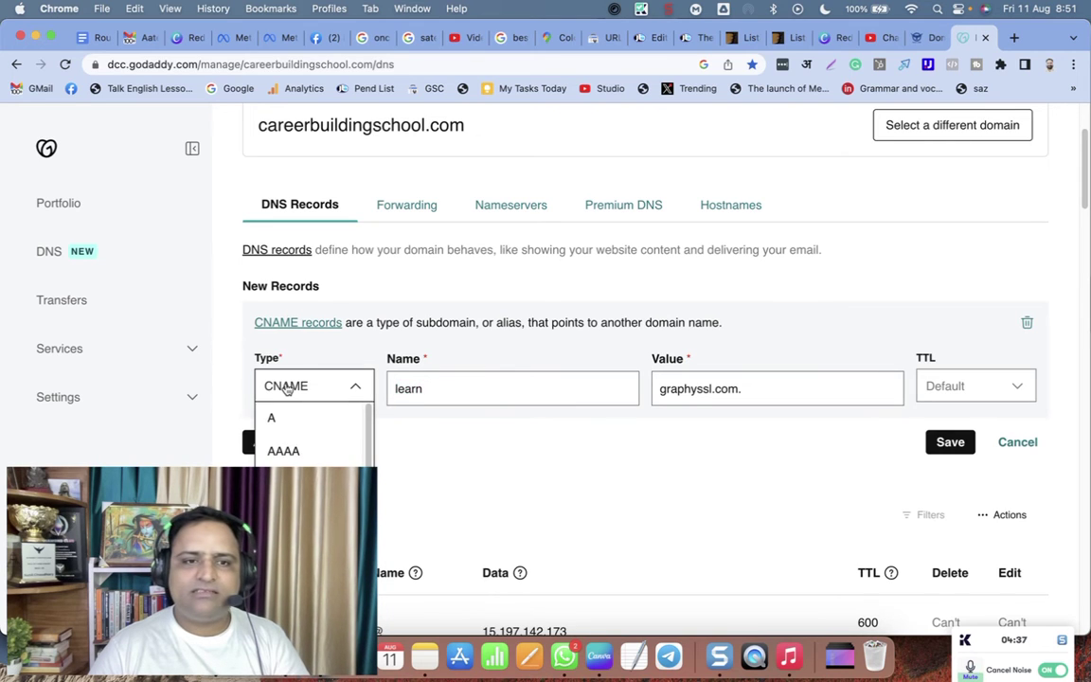
{"action": "left_click", "coordinate": [287, 388]}
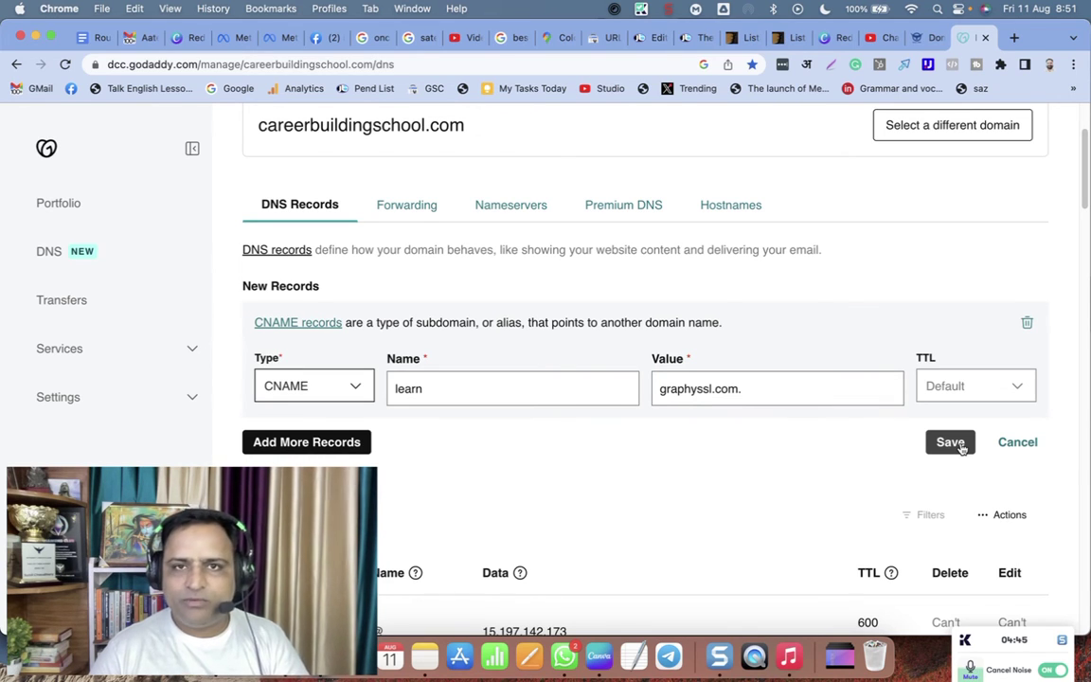
{"action": "left_click", "coordinate": [924, 37]}
{"action": "left_click", "coordinate": [21, 128]}
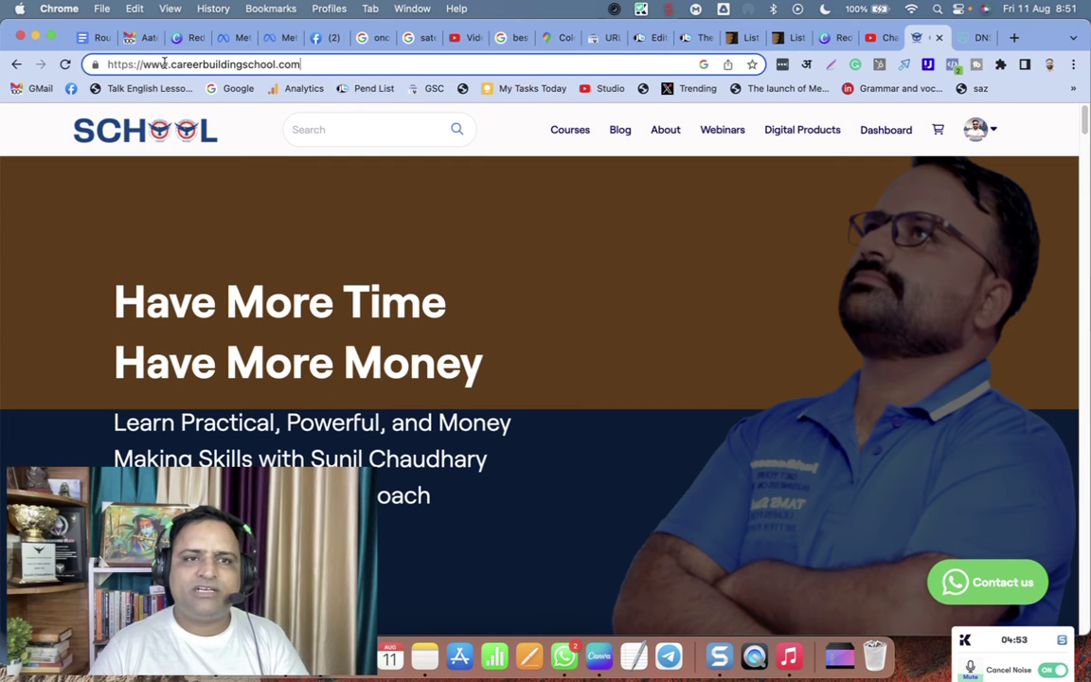
{"action": "double_click", "coordinate": [157, 65]}
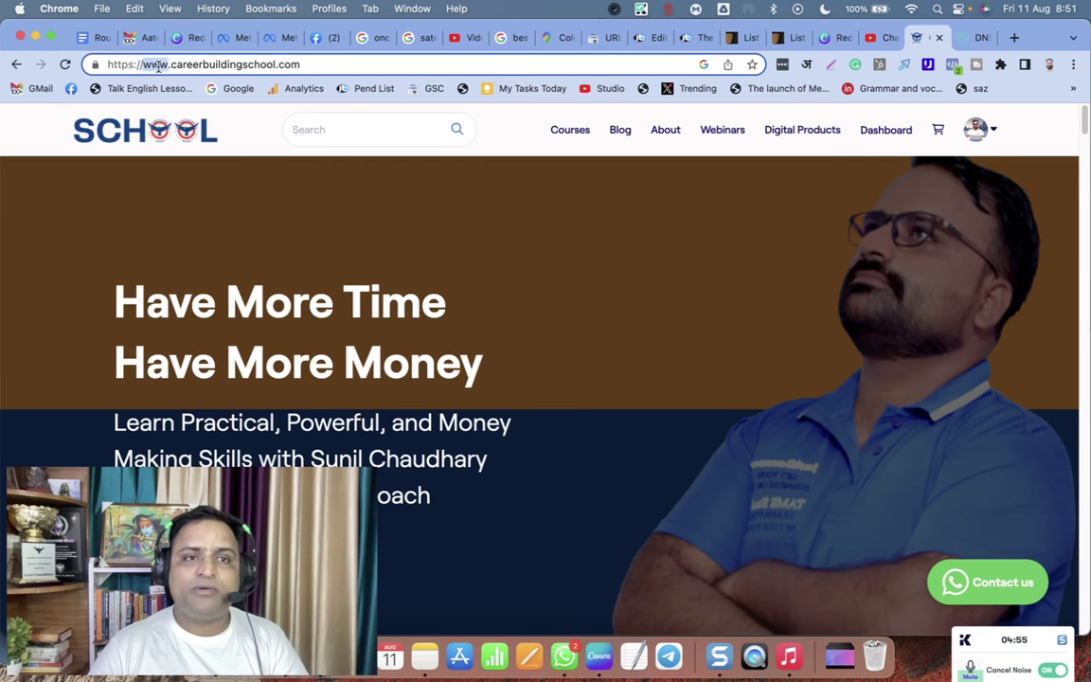